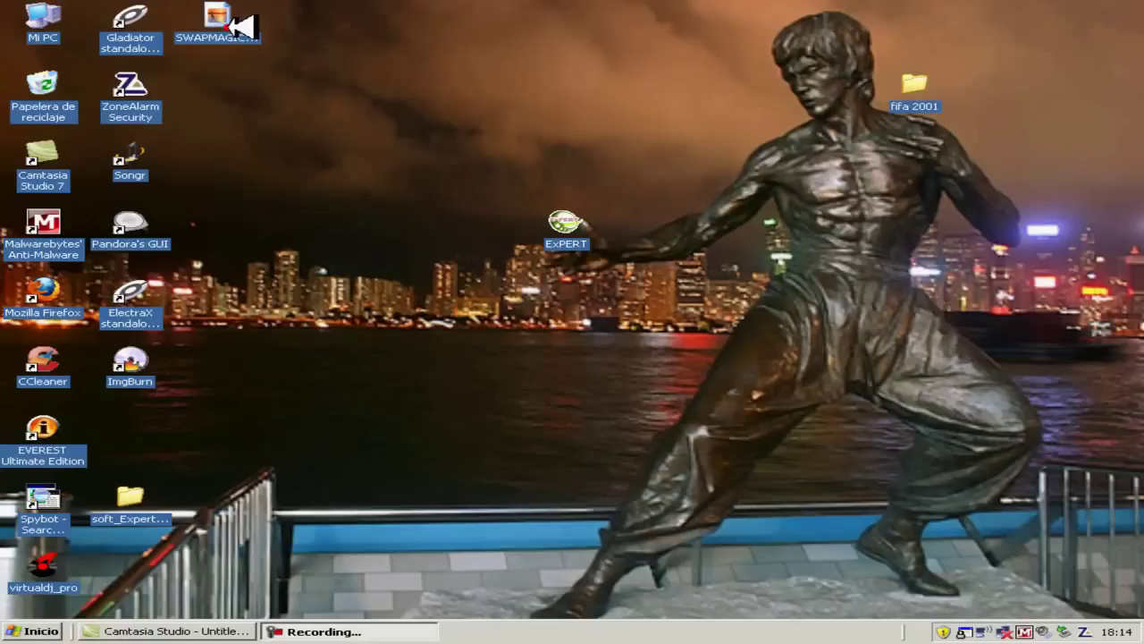
- View the SWAPMAGIC36-PAL+slide picture from the desktop and close the viewer
left_click(232, 27)
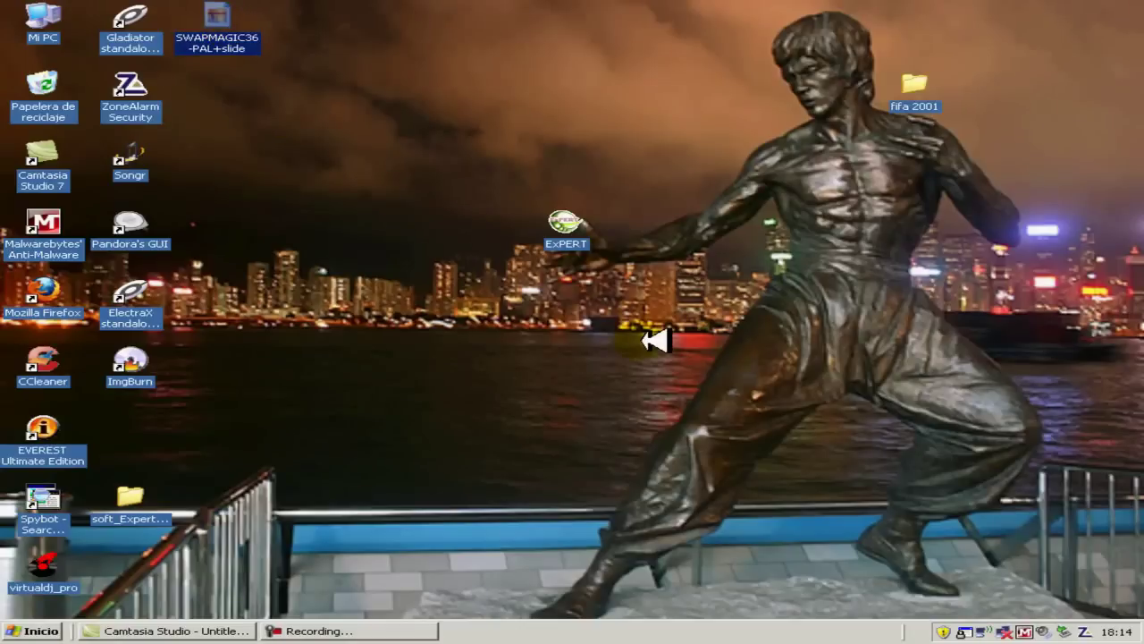
key("Return")
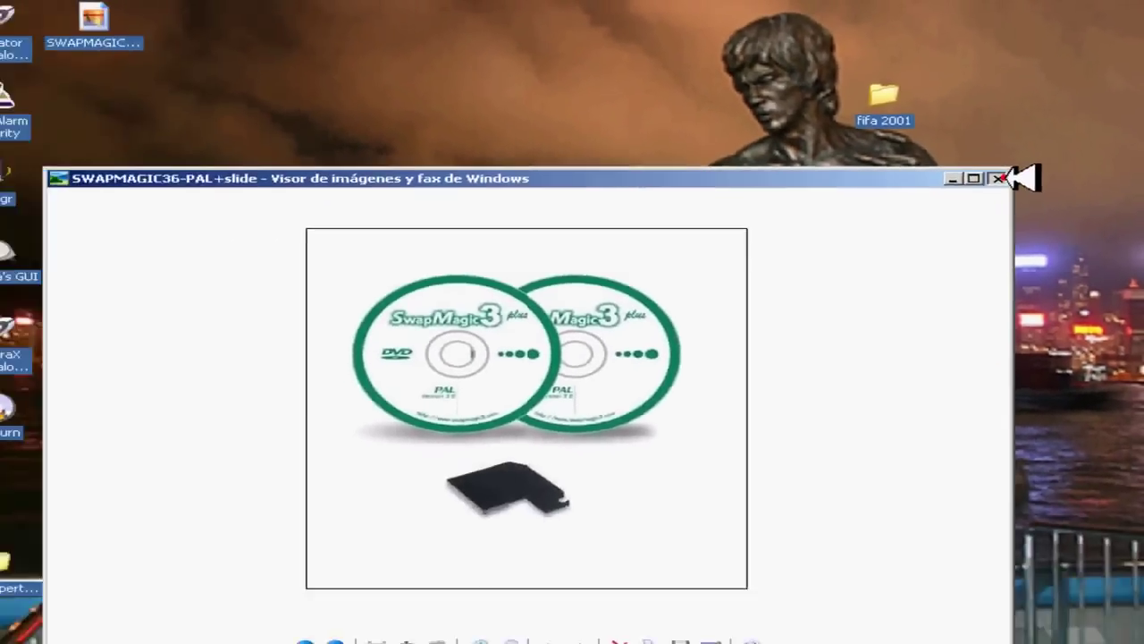
left_click(1019, 157)
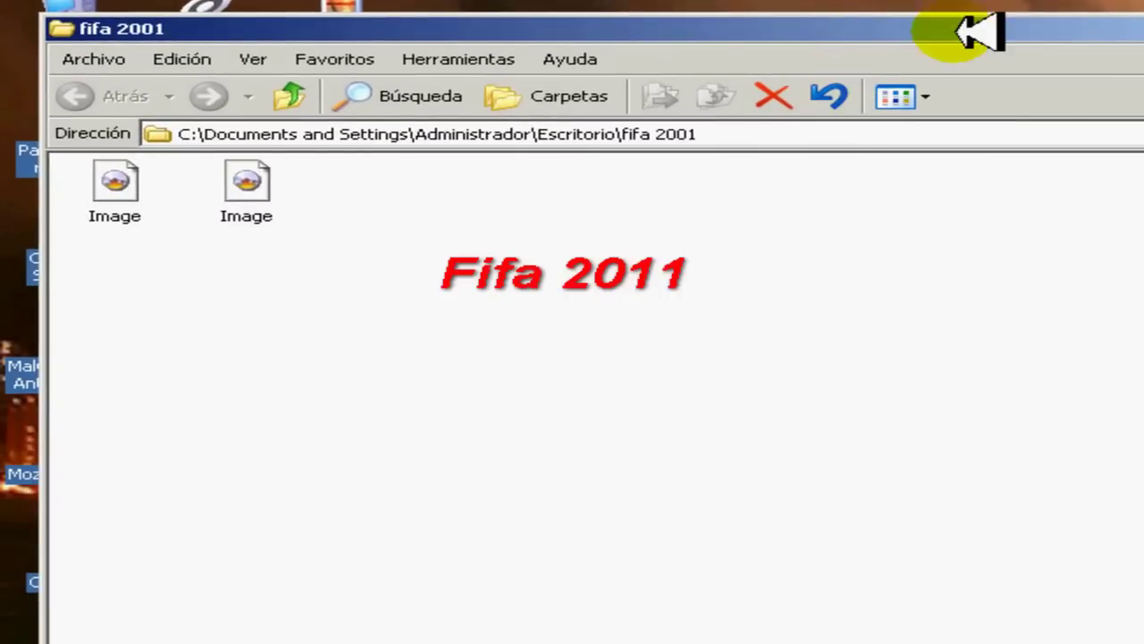
- Check the file size in the properties of the Image ISO in the fifa 2001 folder, then put the folder window away
left_click_drag(992, 24, 1132, 18)
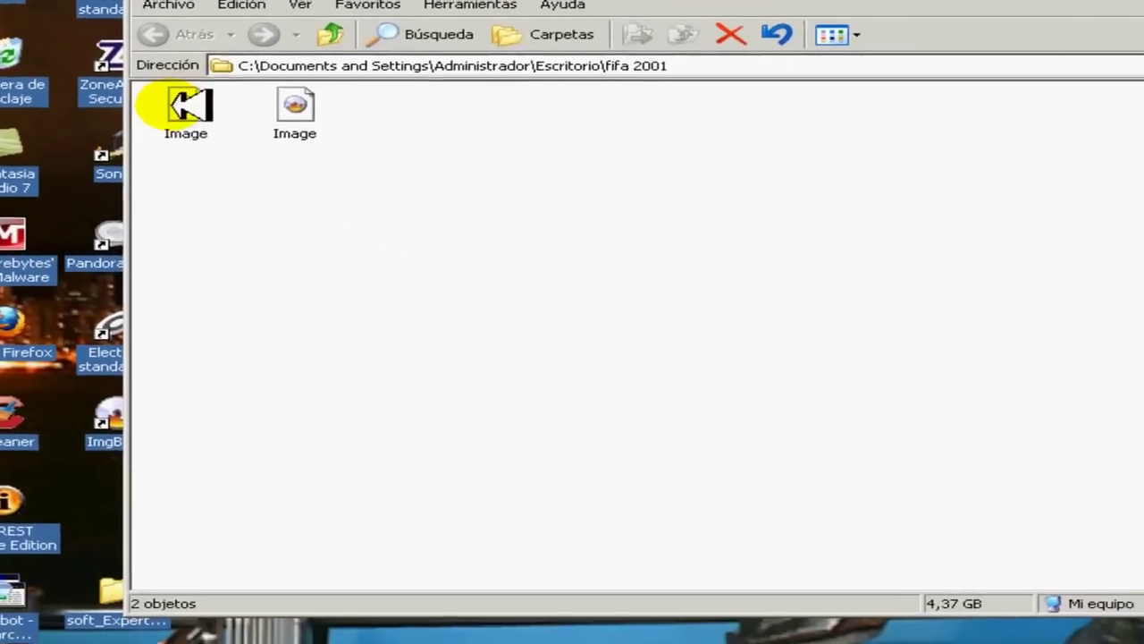
left_click(284, 166)
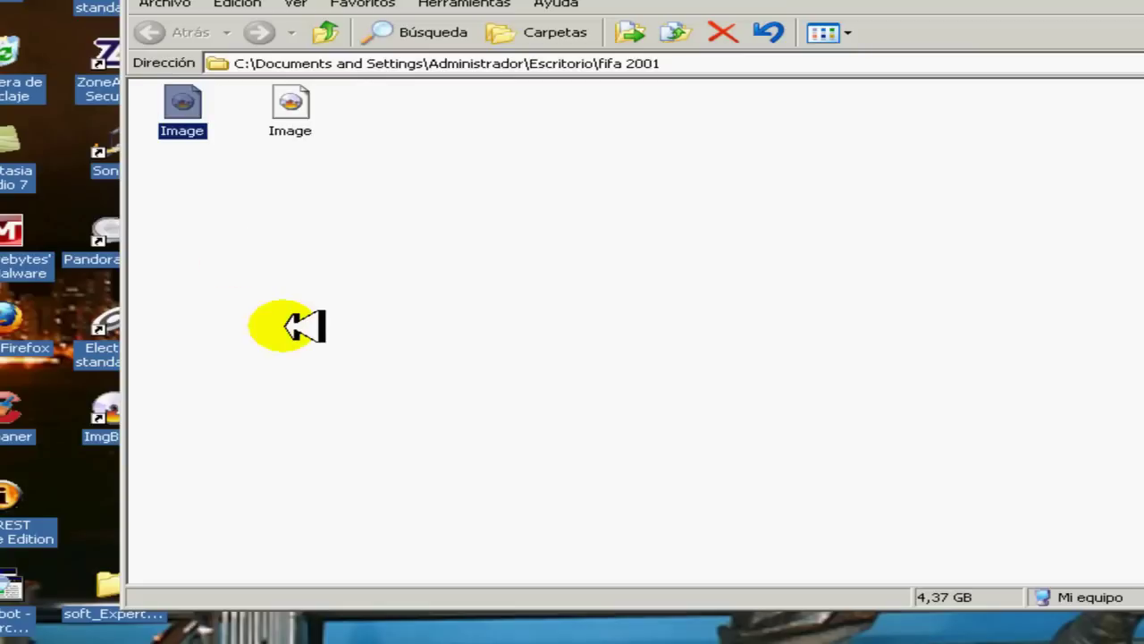
key("shift+F10")
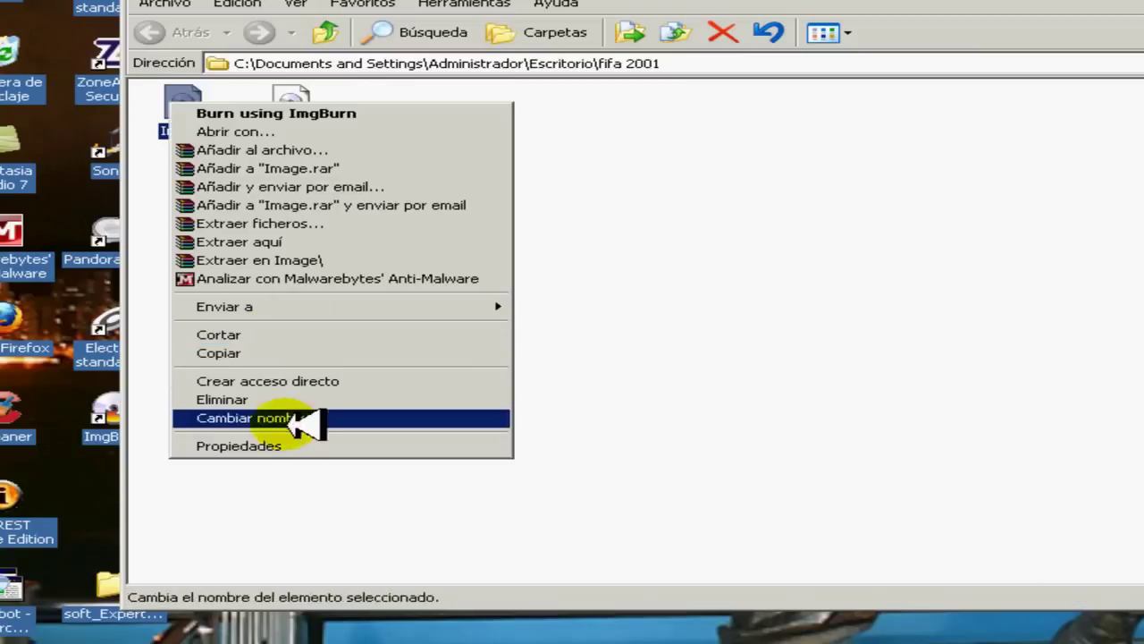
left_click(250, 446)
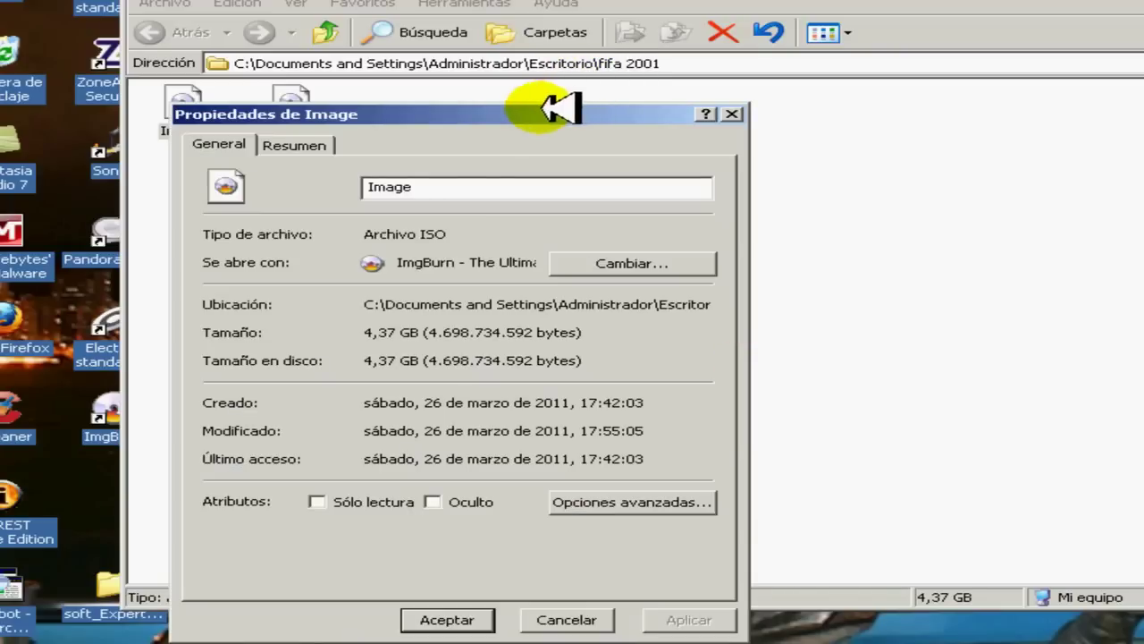
left_click_drag(546, 108, 817, 8)
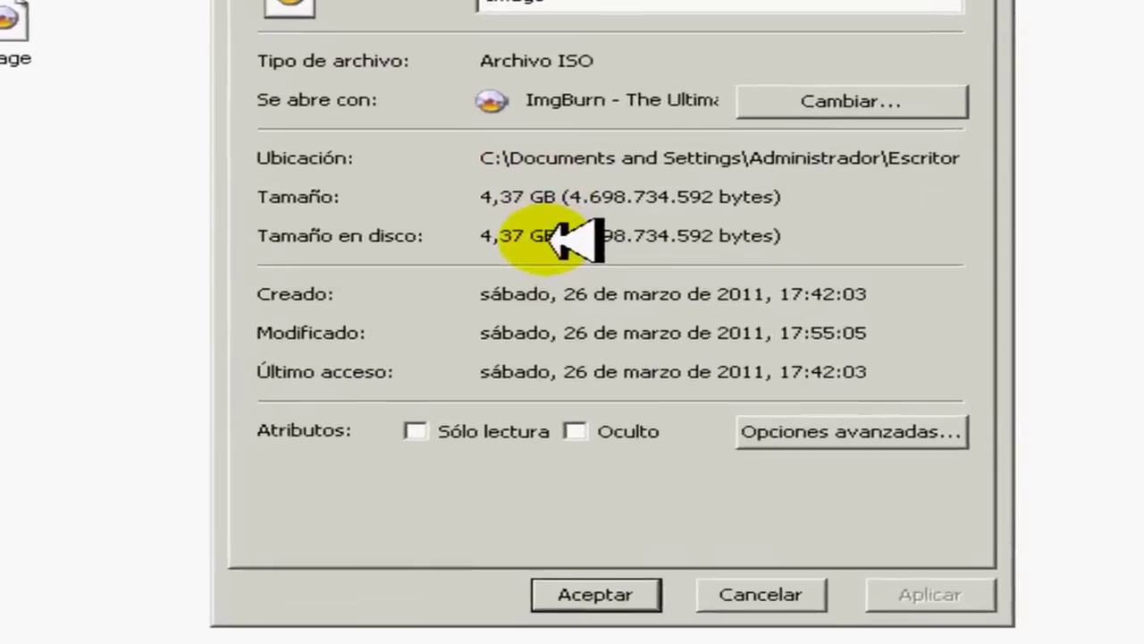
left_click(418, 188)
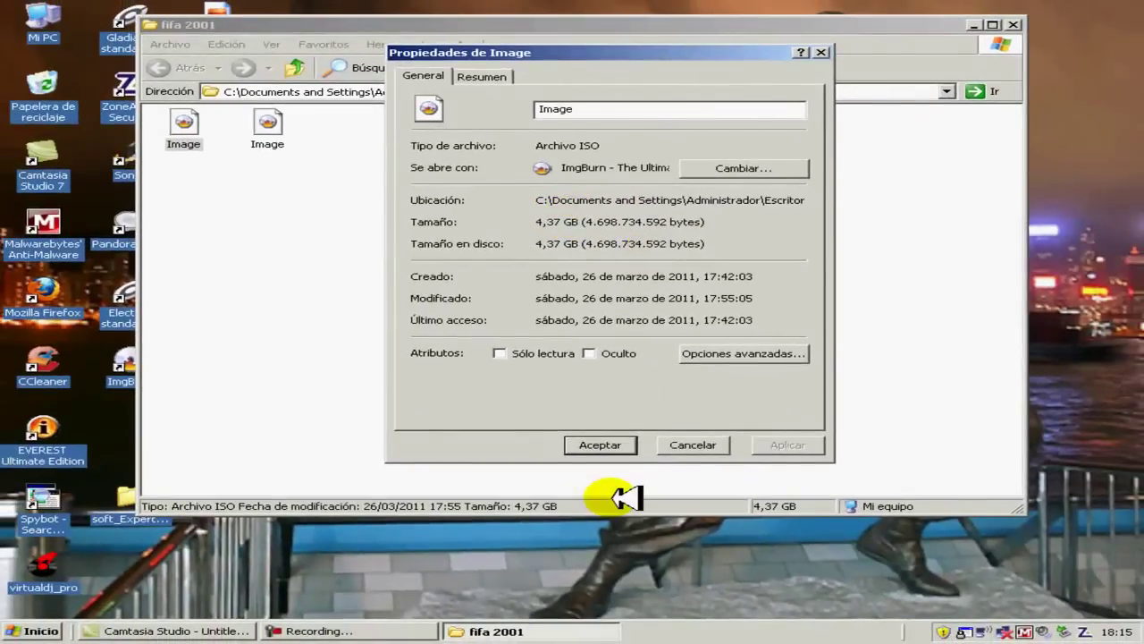
left_click(561, 577)
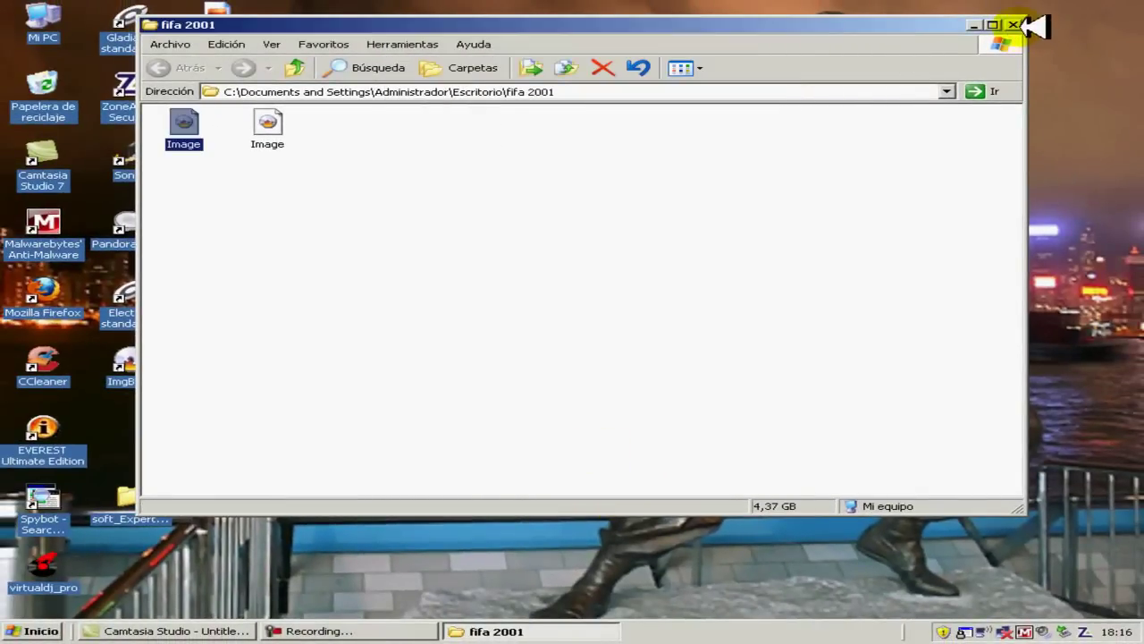
left_click(974, 25)
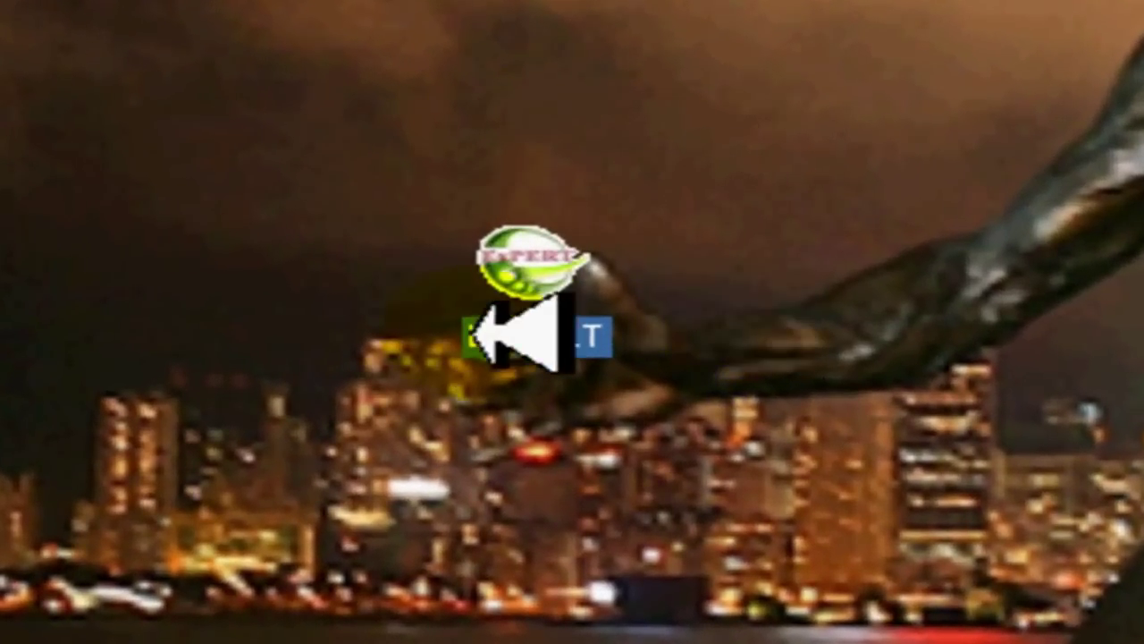
- Launch ExPERT from the desktop and enable the Relinker option
double_click(512, 304)
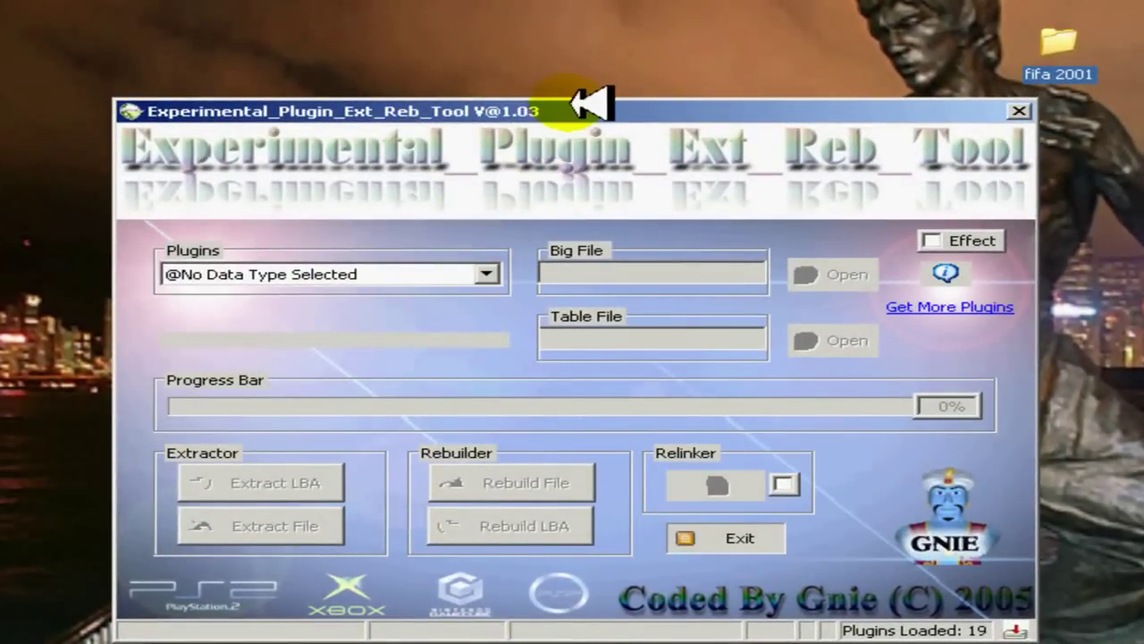
left_click_drag(582, 102, 572, 97)
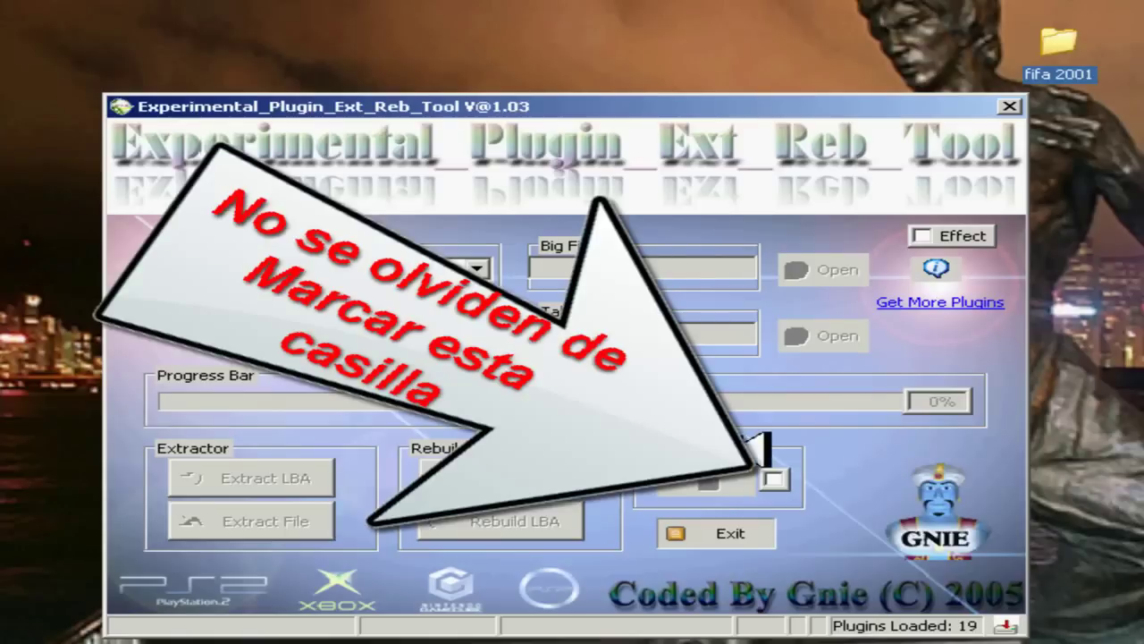
left_click(773, 479)
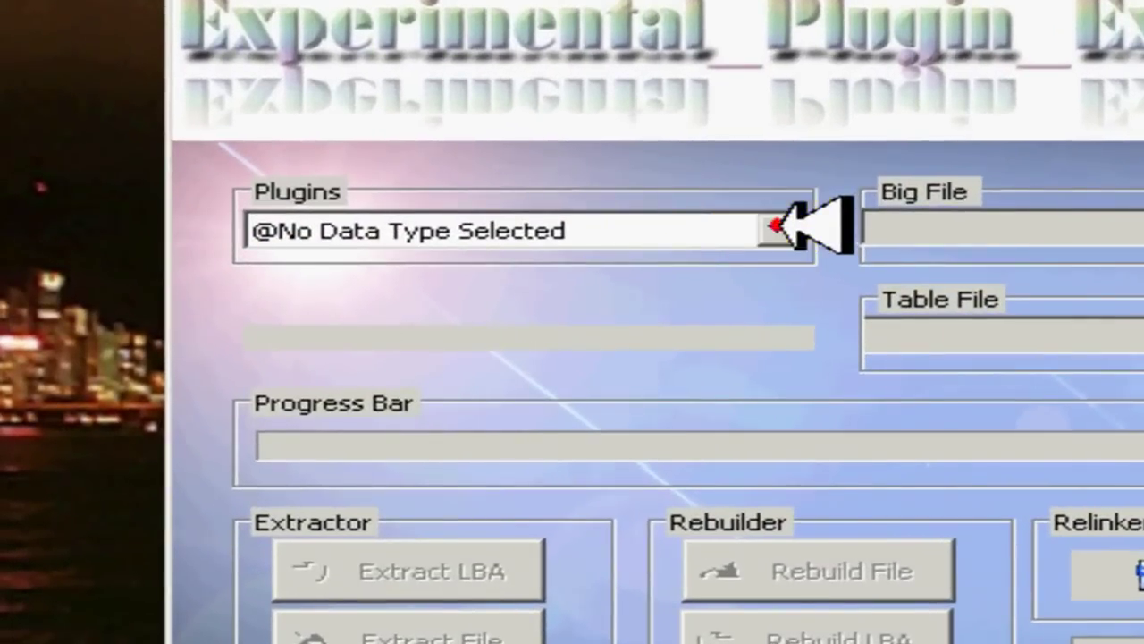
- Choose the Shrinker_ps2_psp_CdDvd5_iso.epi plugin and load the Image ISO from the desktop's fifa 2001 folder as the Big File
left_click(776, 226)
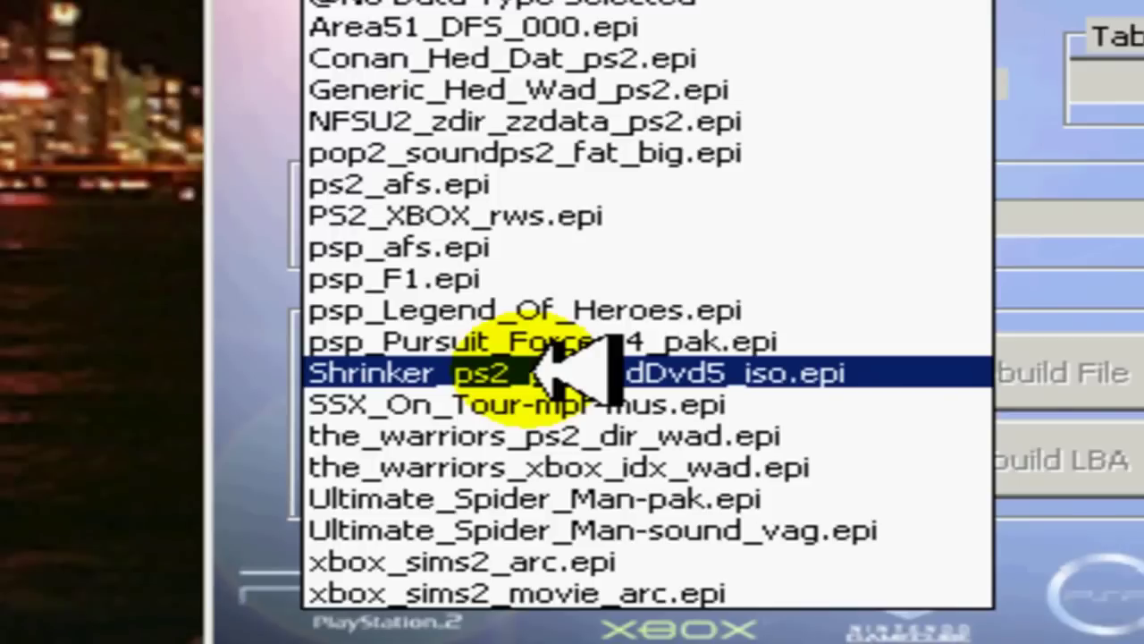
left_click(539, 372)
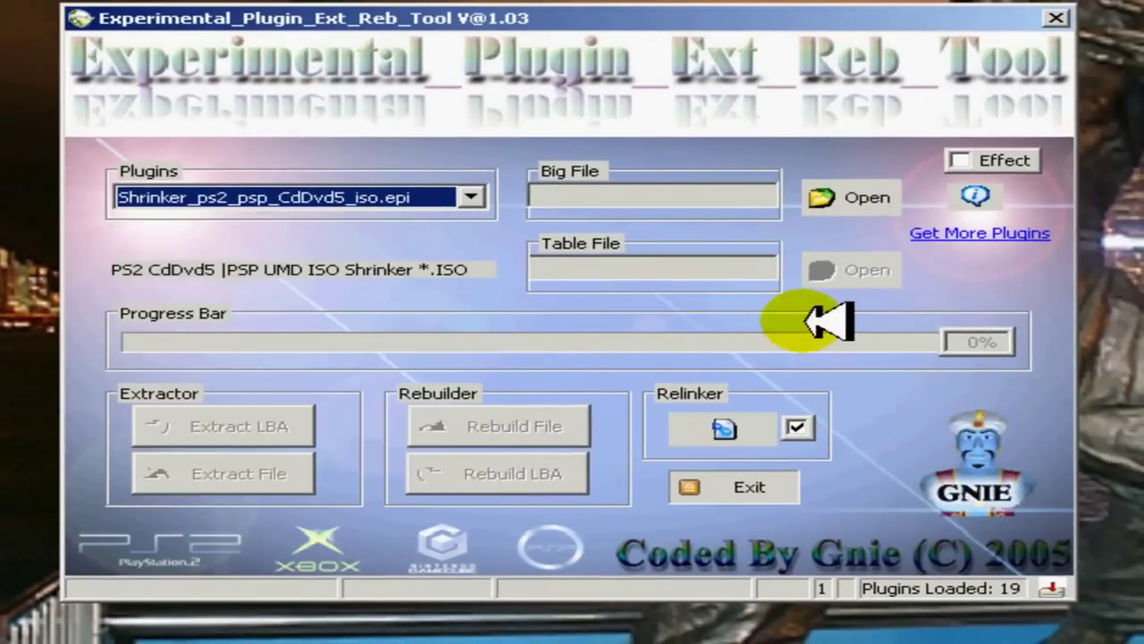
left_click(829, 195)
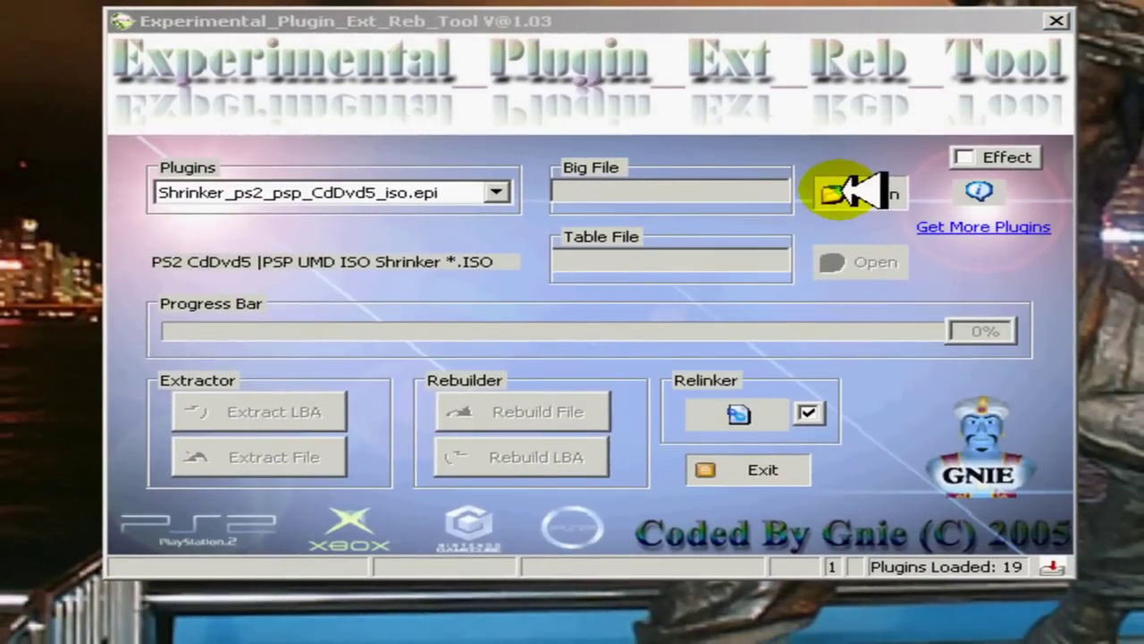
left_click(845, 190)
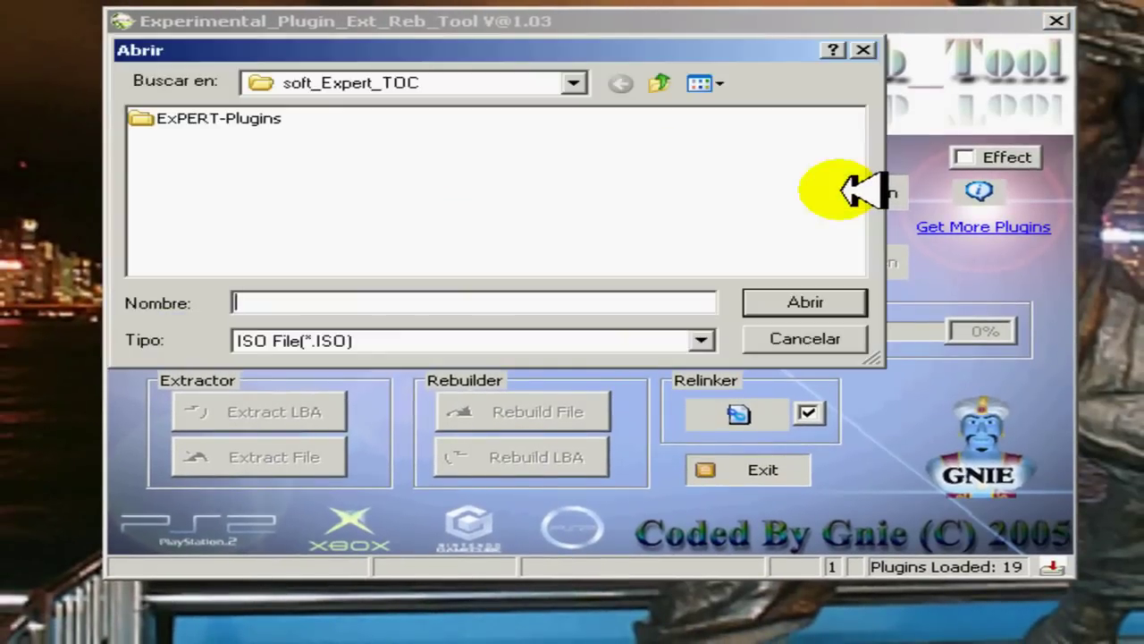
left_click(666, 83)
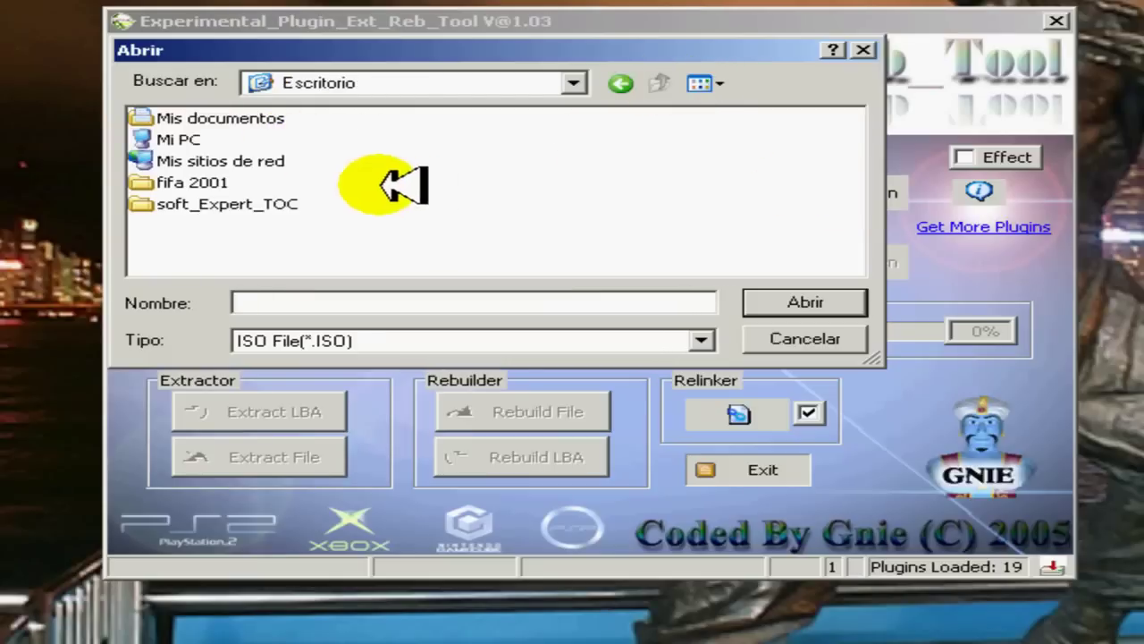
double_click(188, 182)
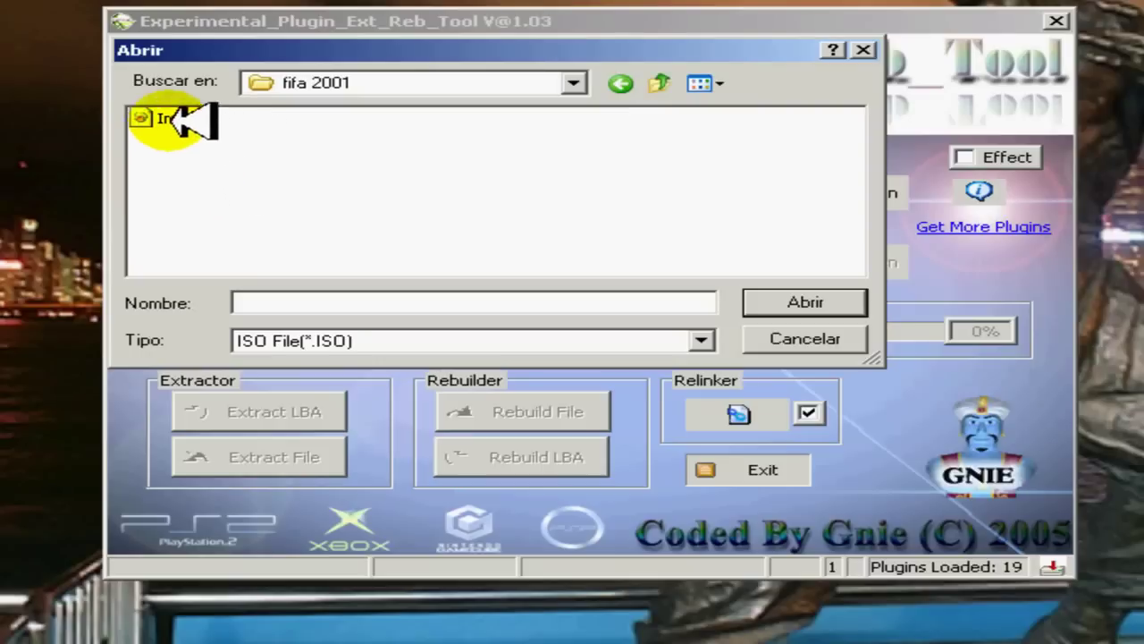
left_click(170, 119)
left_click(801, 301)
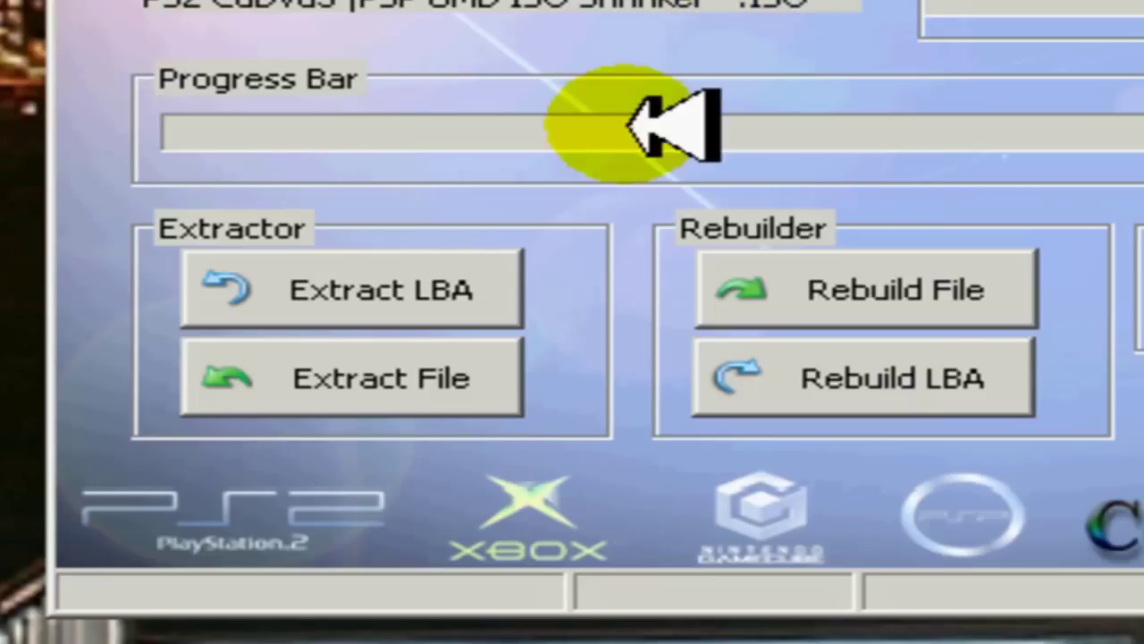
- Extract the LBA table from IMAGE.ISO and dismiss the completion message
left_click(370, 288)
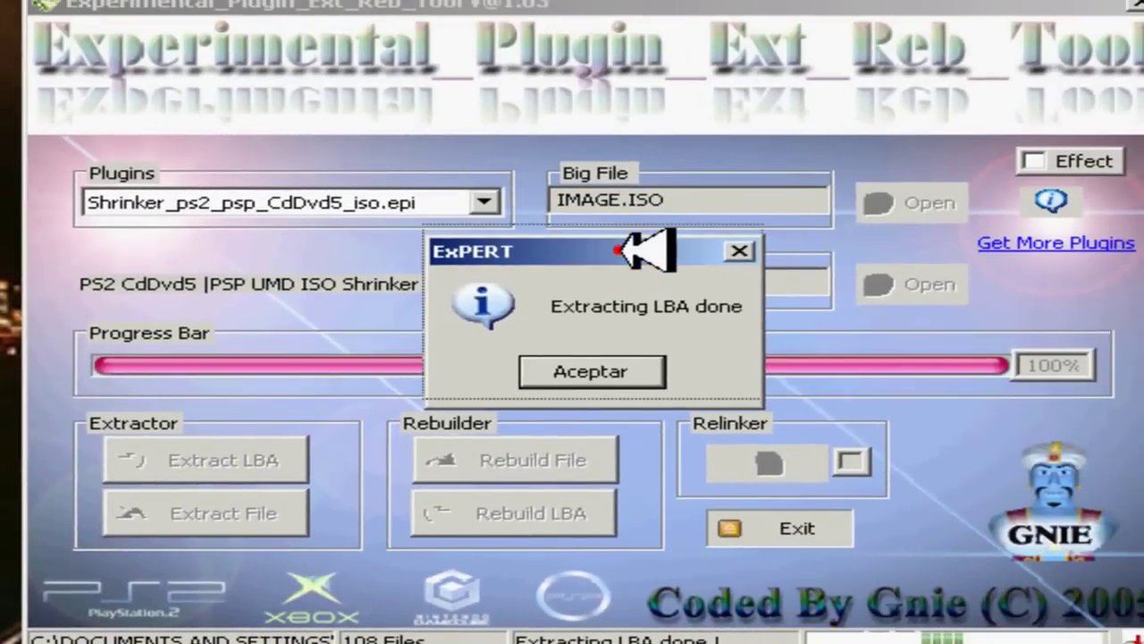
left_click_drag(632, 250, 626, 117)
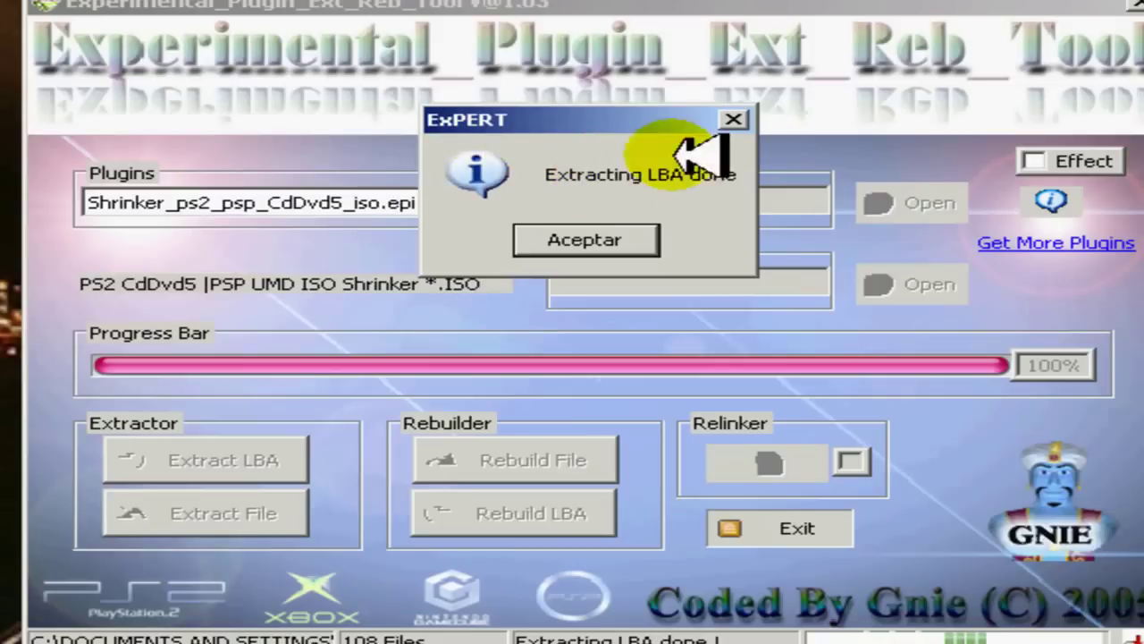
left_click(581, 243)
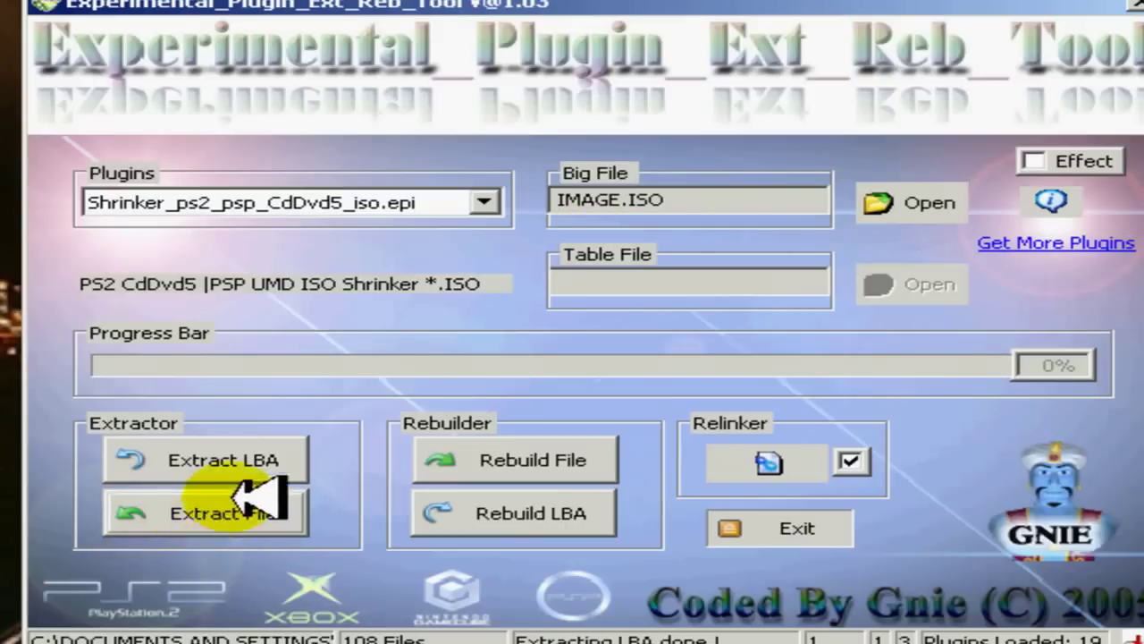
- Extract the files from IMAGE.ISO and dismiss the completion message
left_click(207, 512)
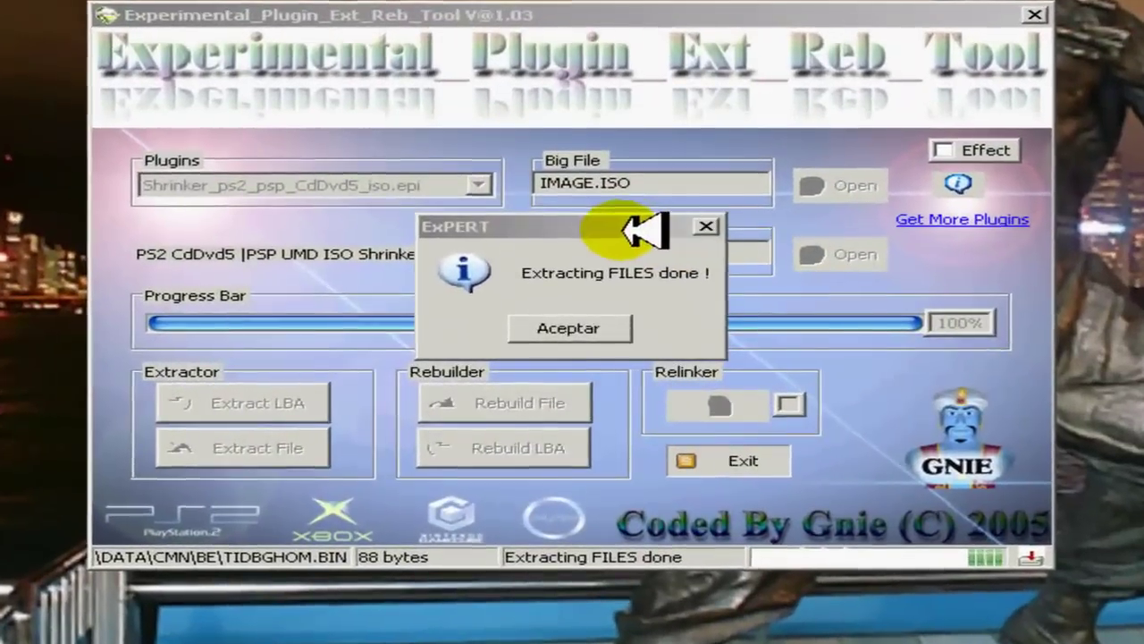
left_click_drag(599, 272, 599, 219)
left_click_drag(619, 148, 628, 134)
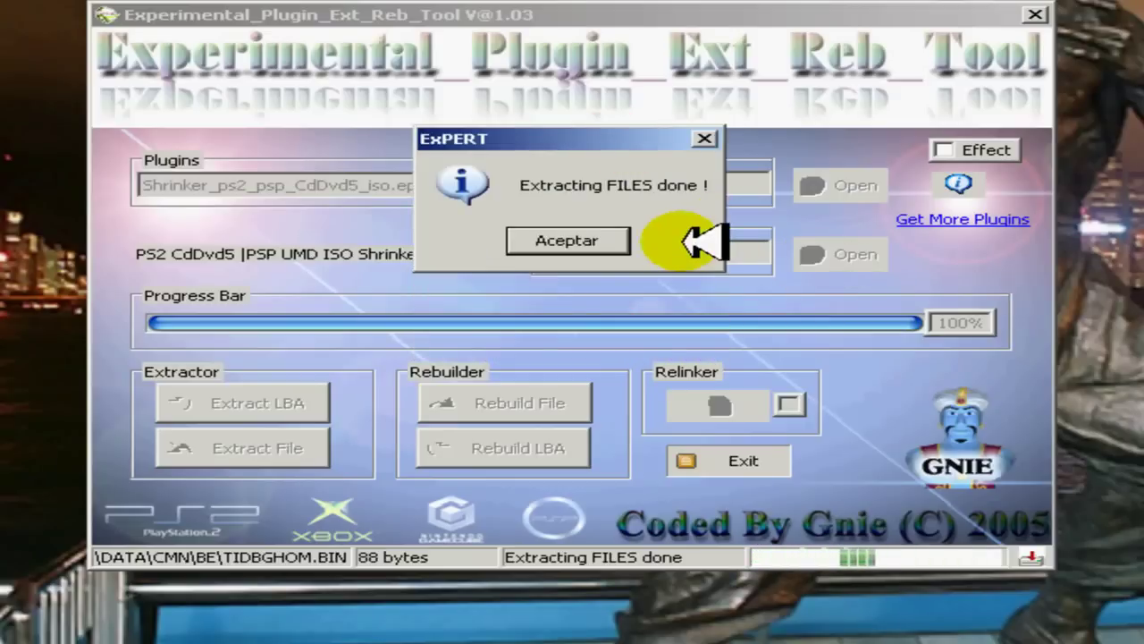
left_click_drag(593, 136, 592, 191)
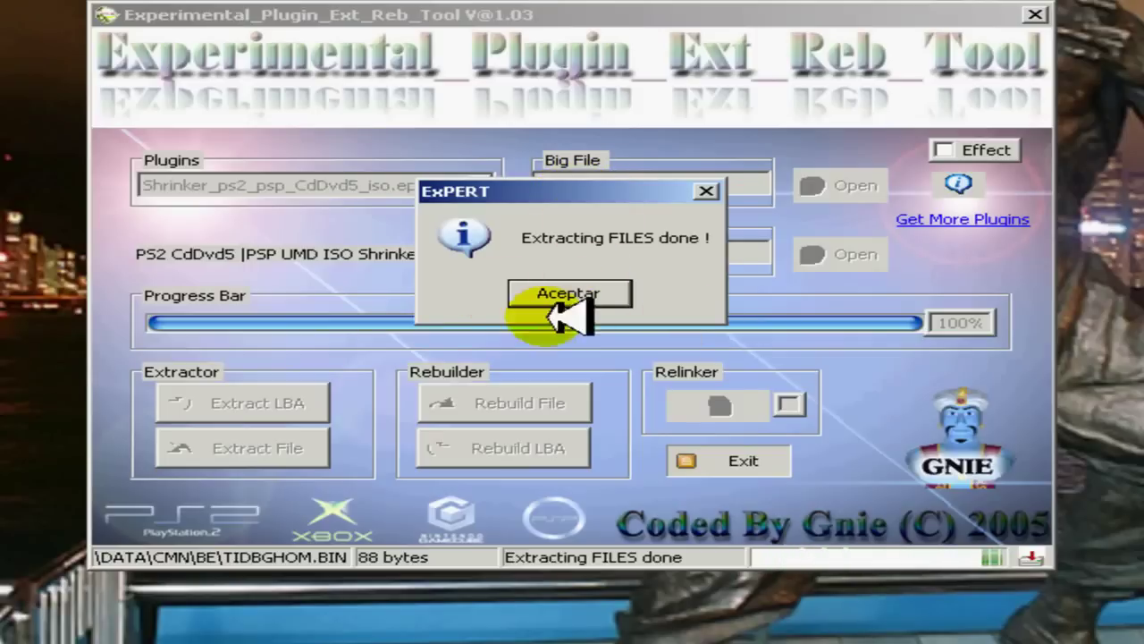
left_click(611, 294)
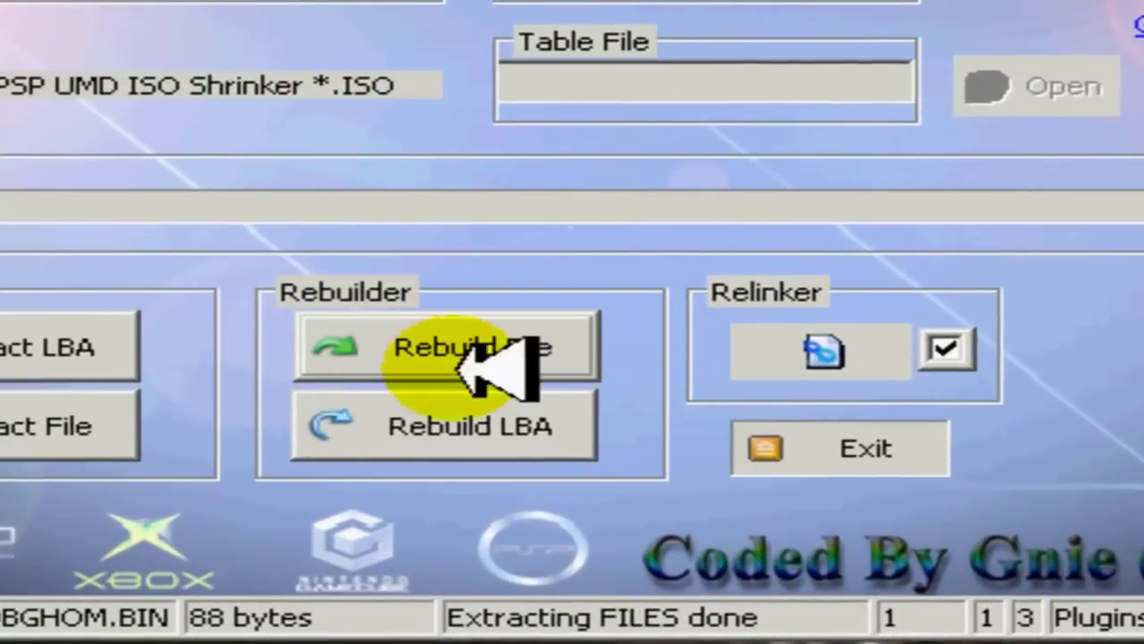
- Rebuild the extracted files into a new ISO image and dismiss the completion message
left_click(451, 350)
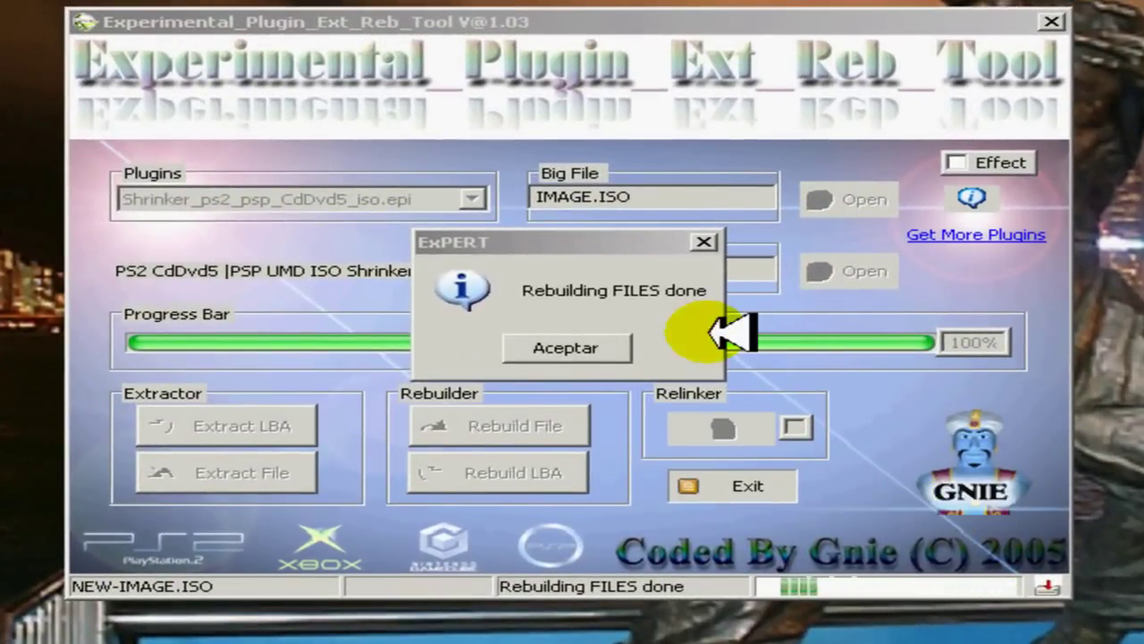
left_click(581, 239)
left_click_drag(586, 240, 608, 160)
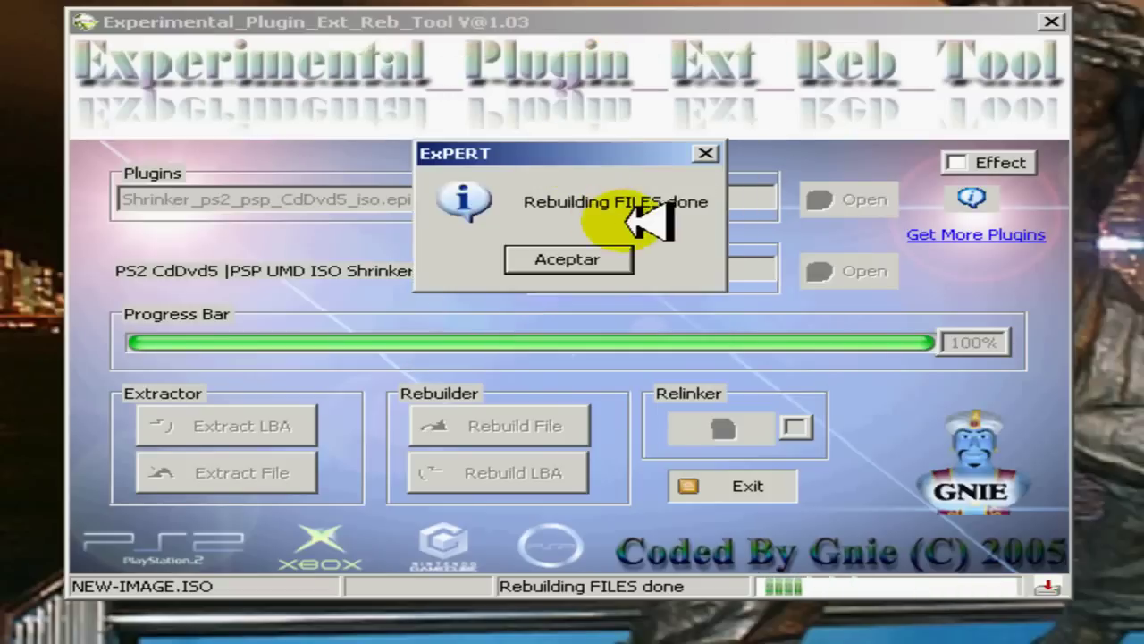
left_click(585, 258)
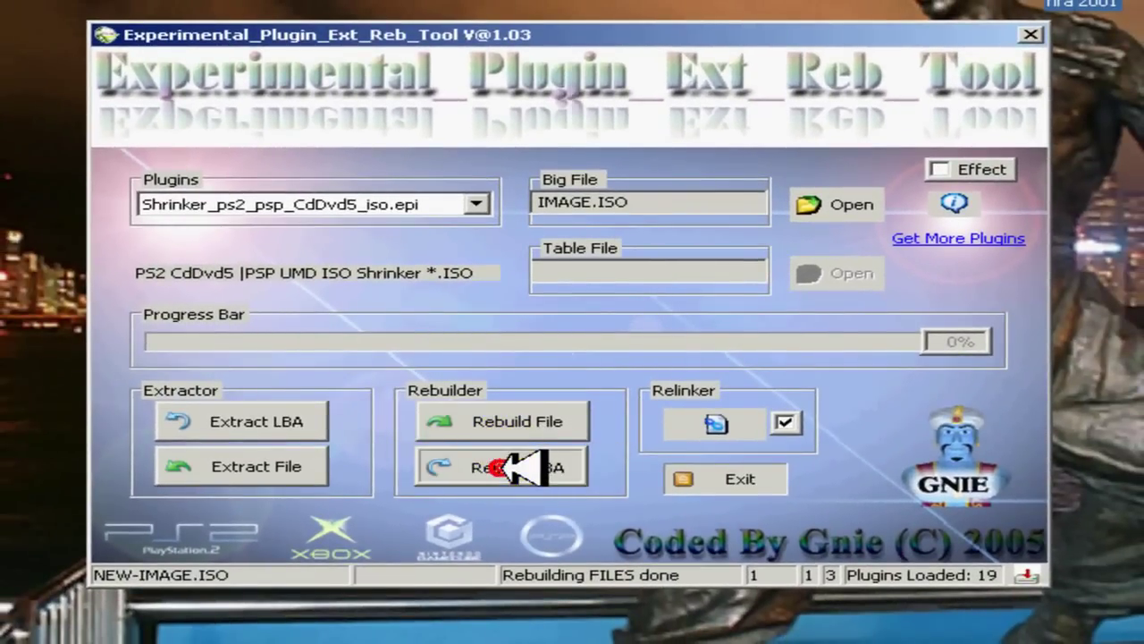
- Rebuild the LBA of the new ISO image and dismiss the completion message
left_click(505, 465)
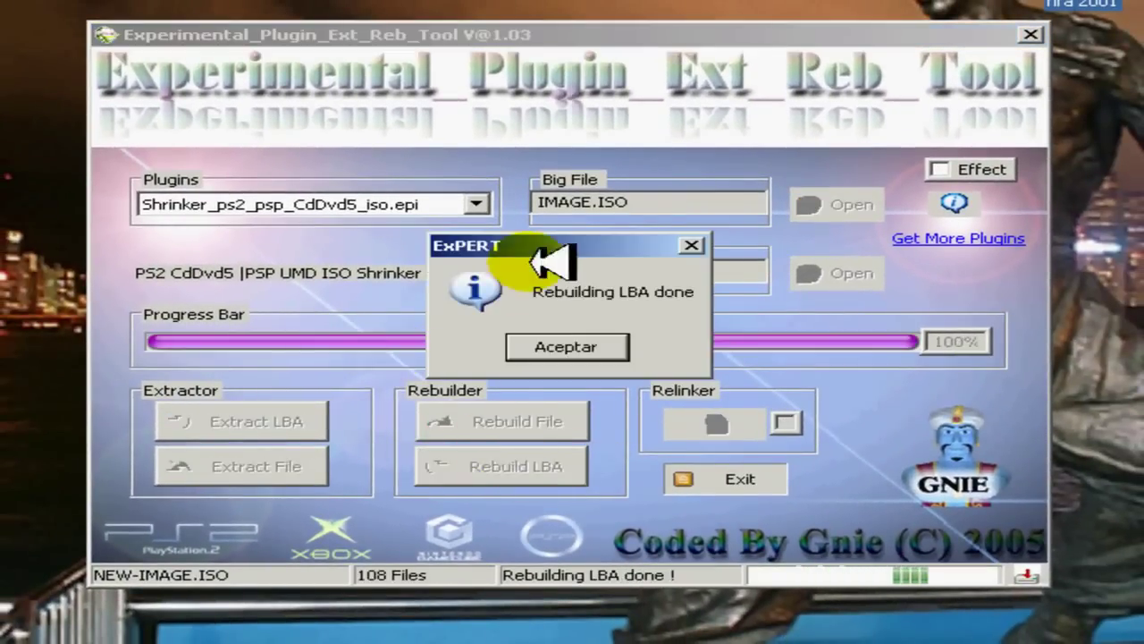
left_click_drag(597, 243, 583, 244)
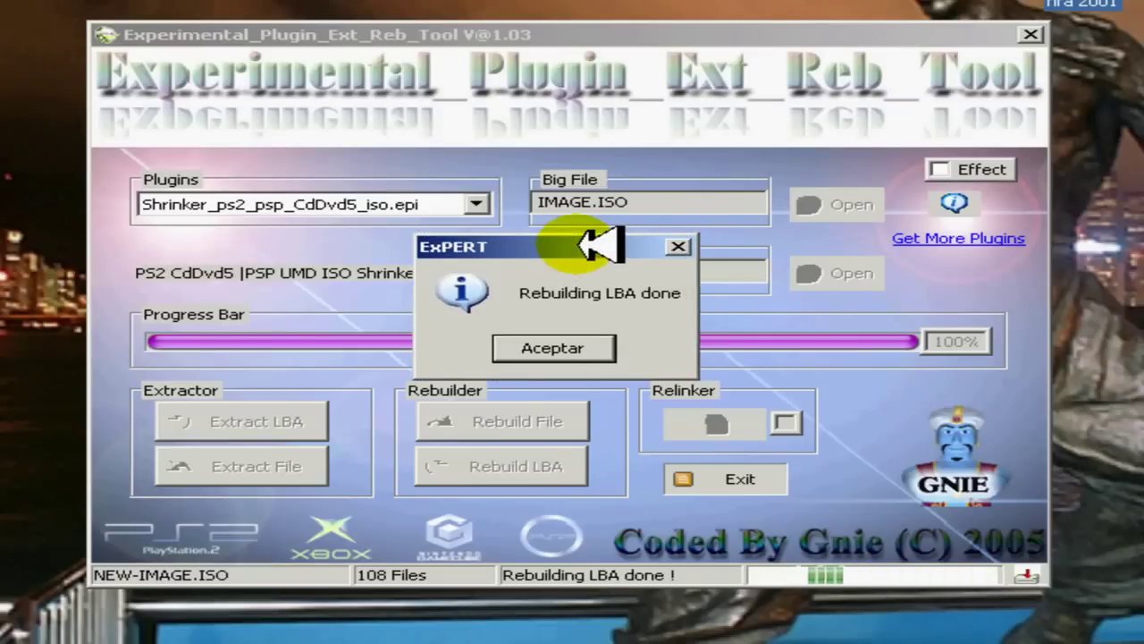
left_click(539, 346)
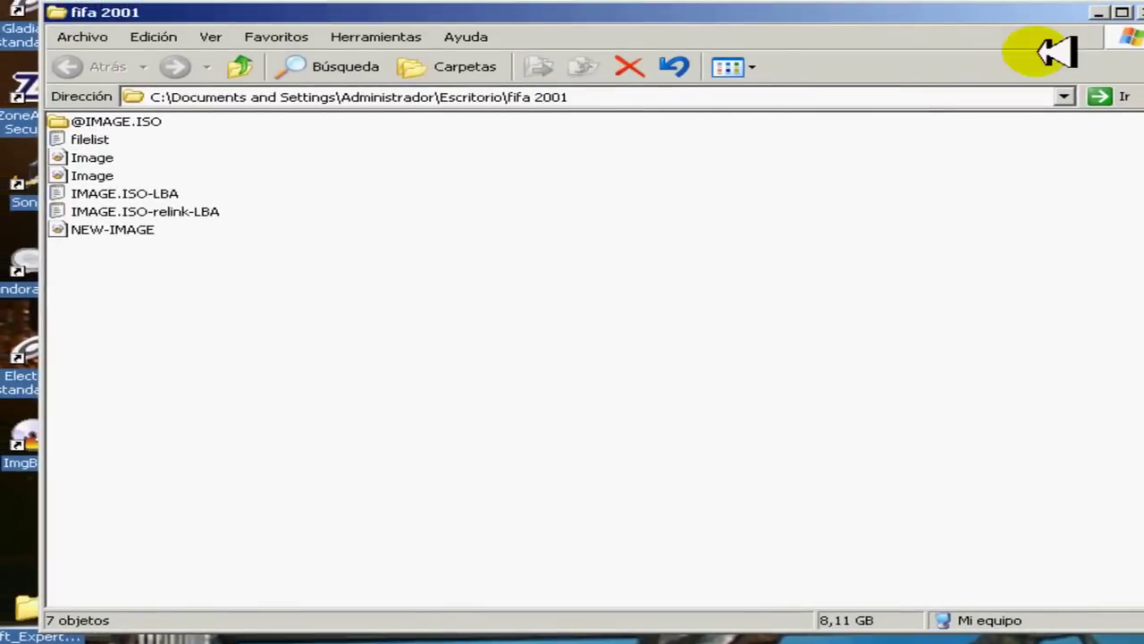
left_click_drag(358, 273, 117, 259)
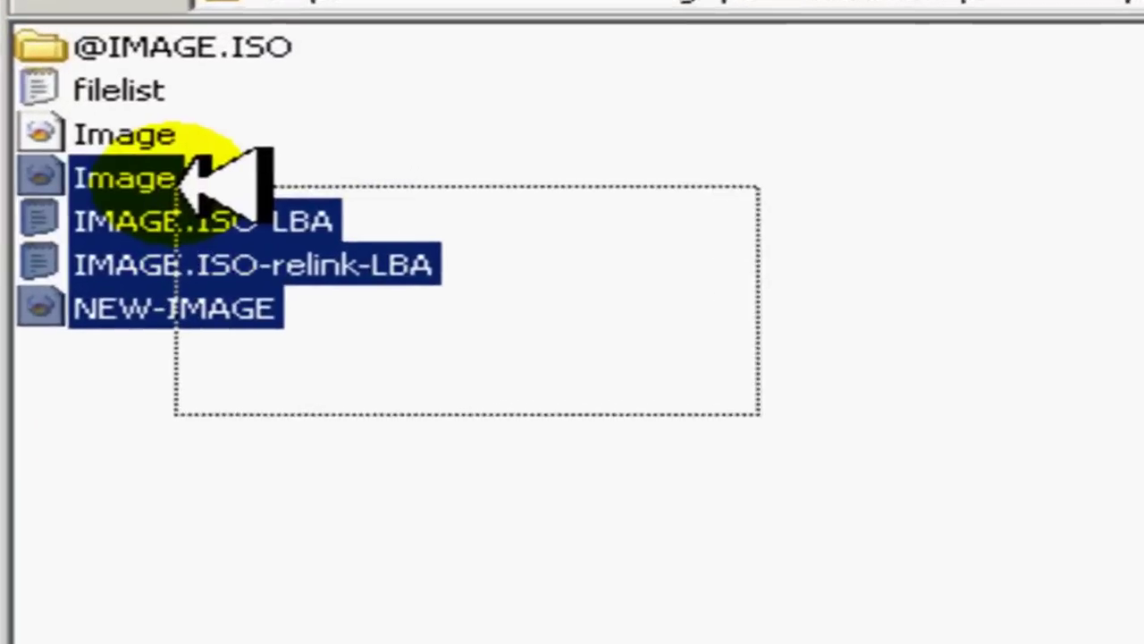
left_click_drag(168, 349, 168, 349)
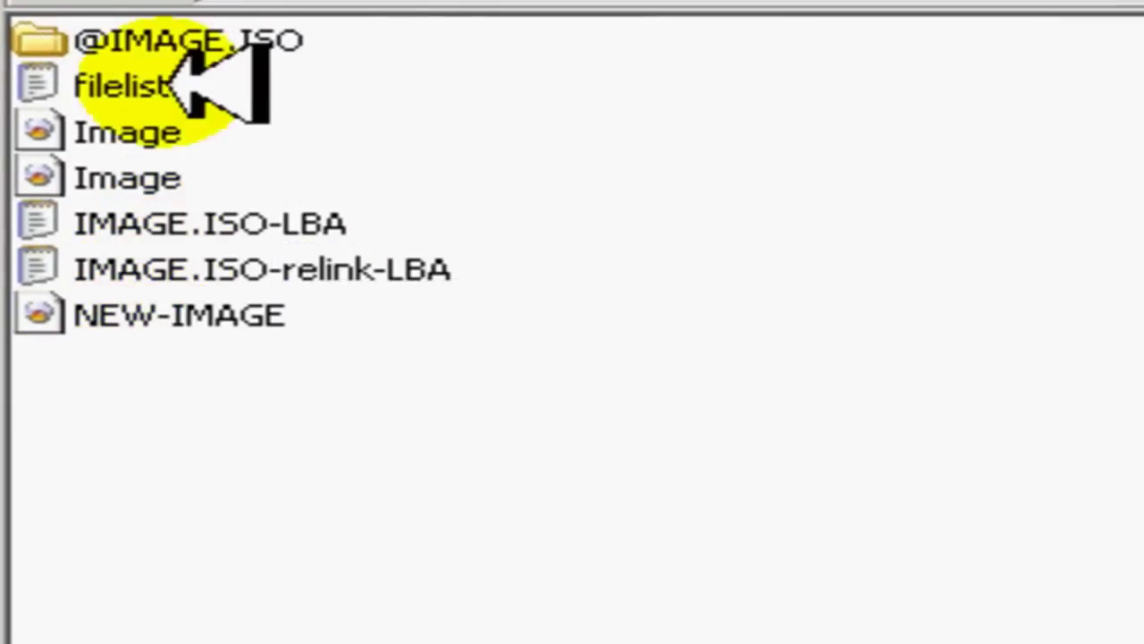
left_click(81, 129)
left_click_drag(80, 130, 1140, 208)
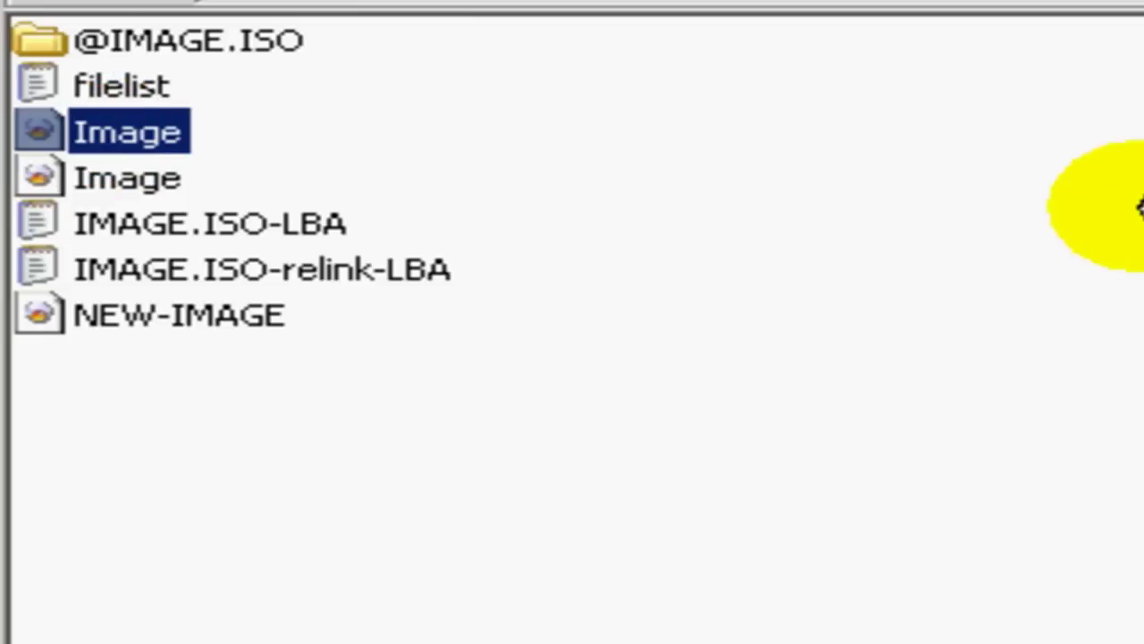
double_click(192, 36)
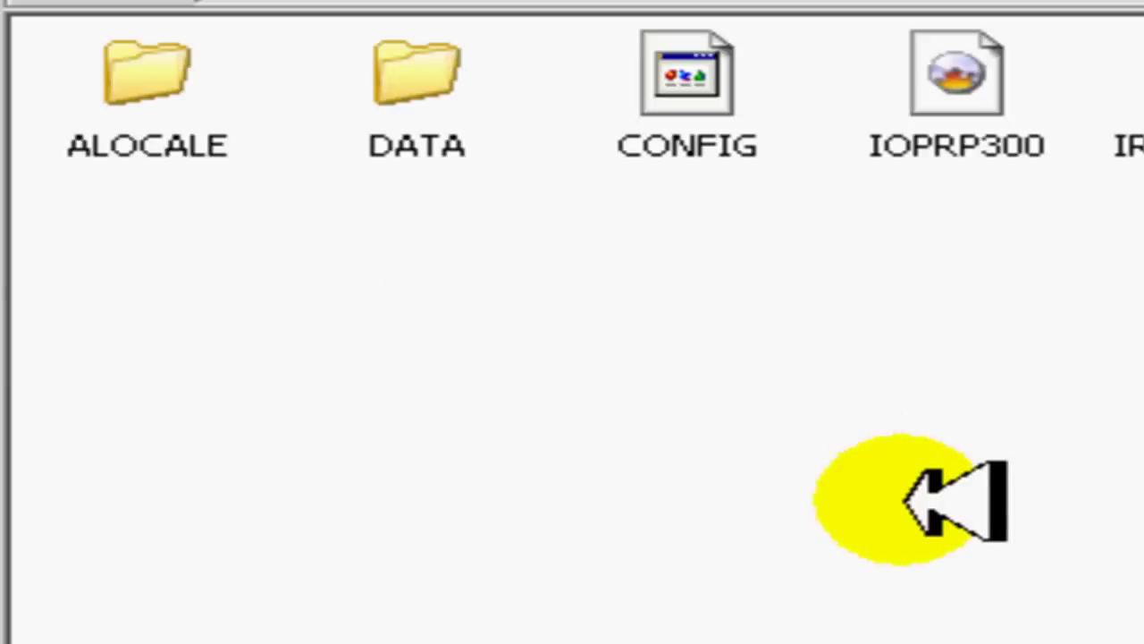
left_click_drag(1143, 300, 123, 72)
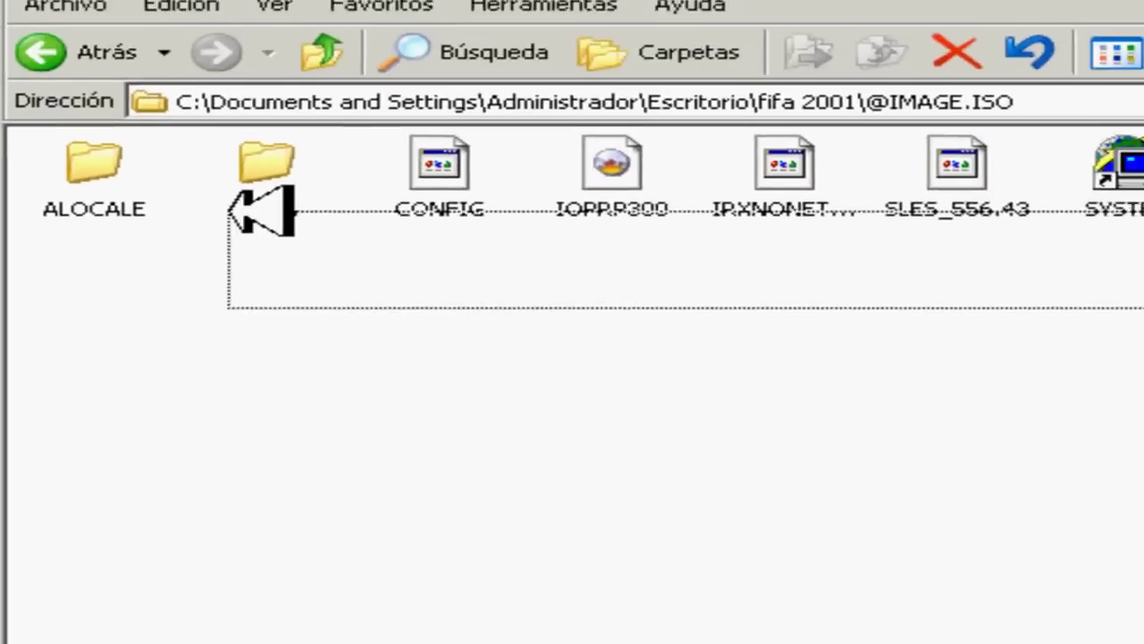
left_click_drag(73, 173, 77, 172)
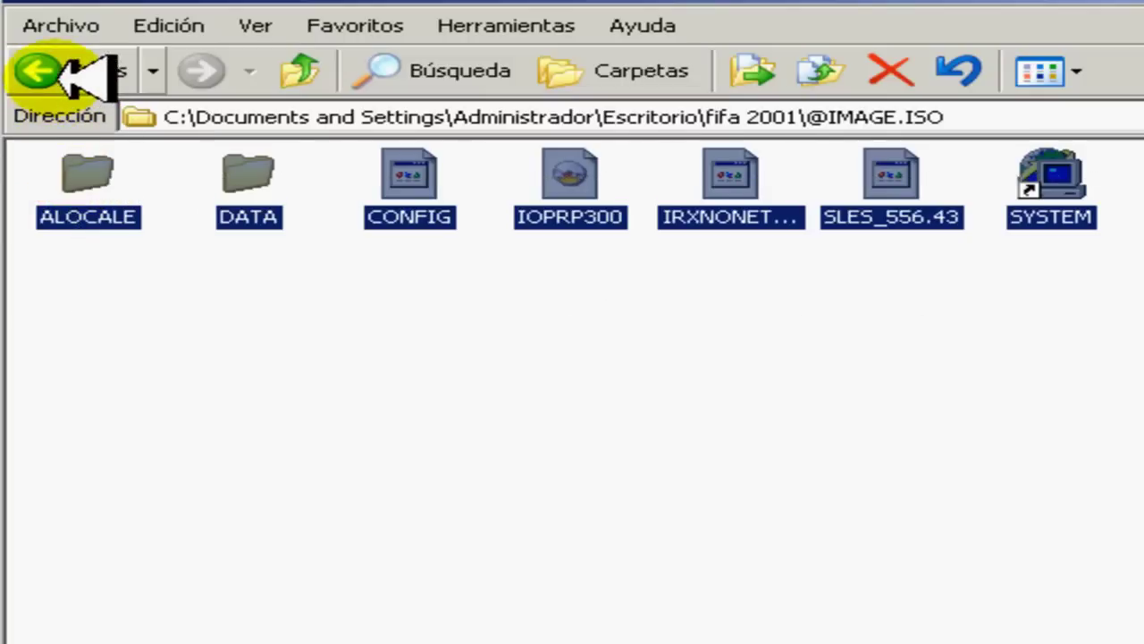
left_click(442, 434)
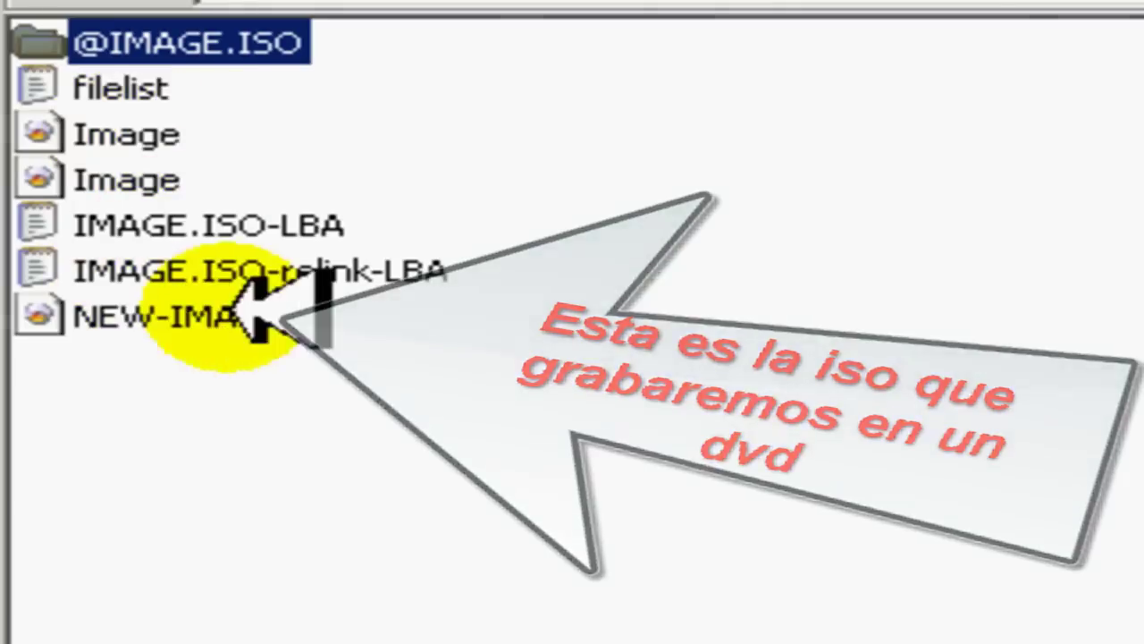
- Check the file size of NEW-IMAGE in its file properties and close them
left_click(191, 312)
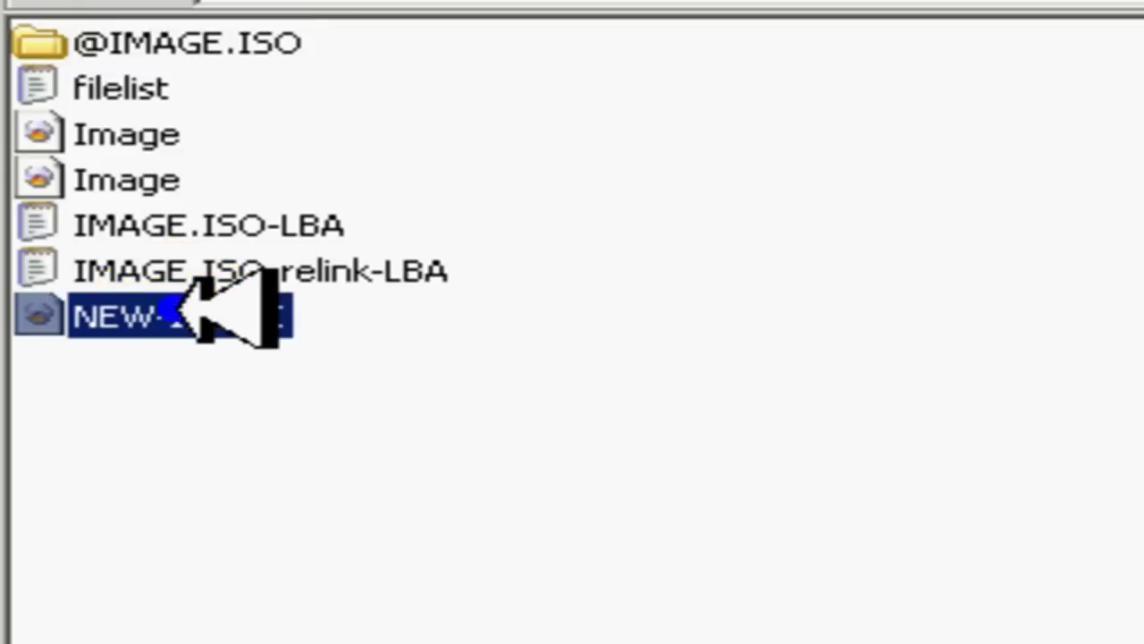
right_click(190, 315)
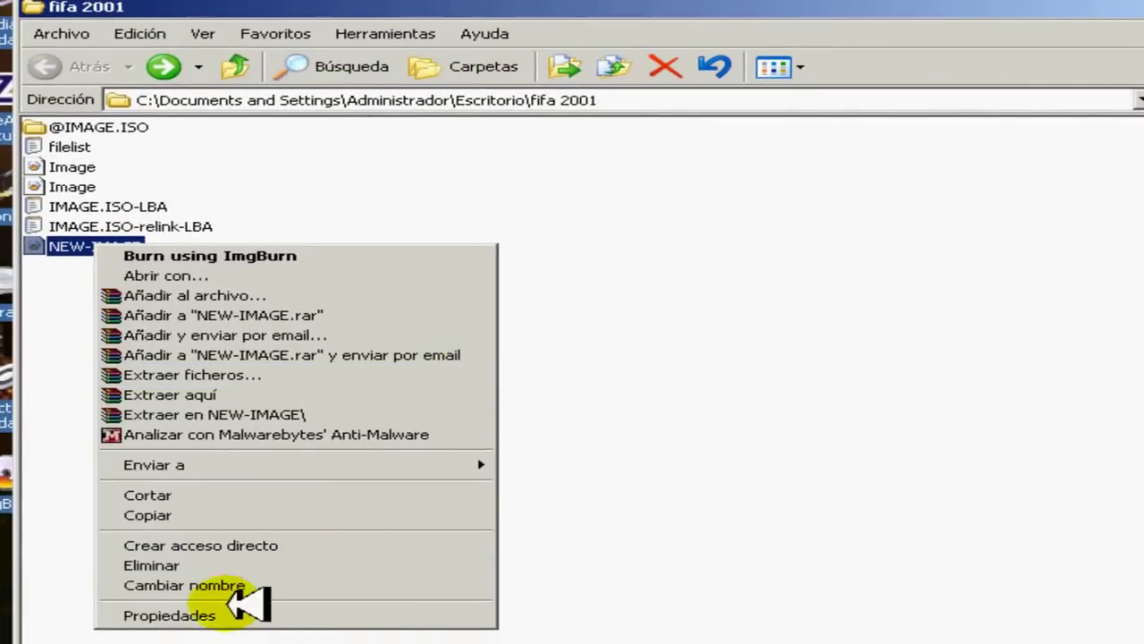
left_click(229, 608)
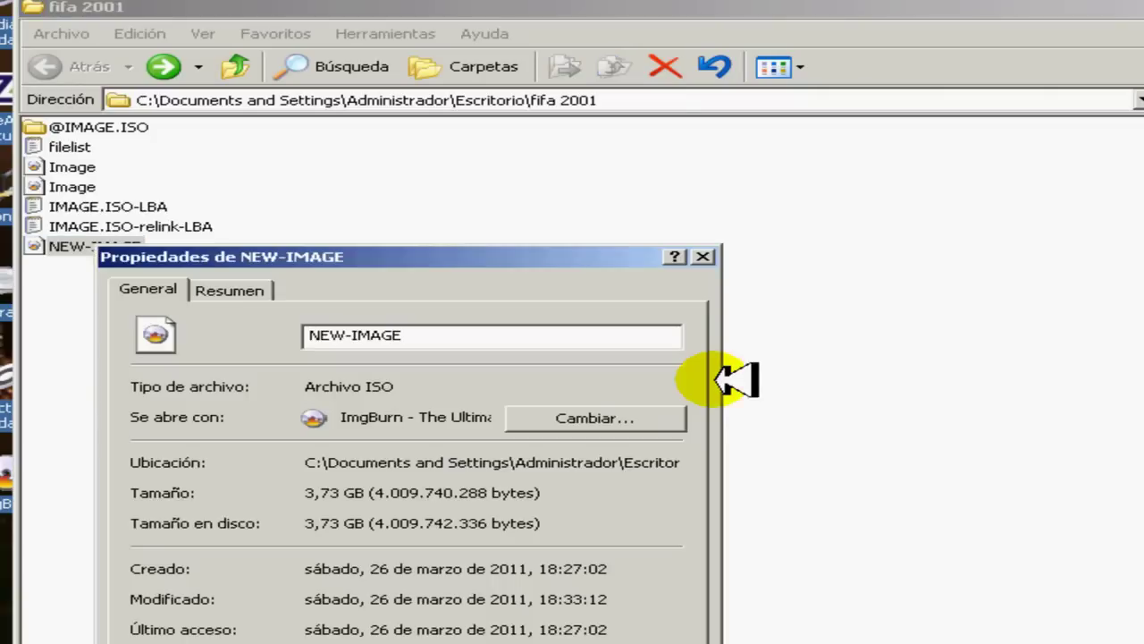
mouse_move(480, 254)
left_mouse_down()
mouse_move(769, 112)
mouse_move(783, 60)
left_mouse_up()
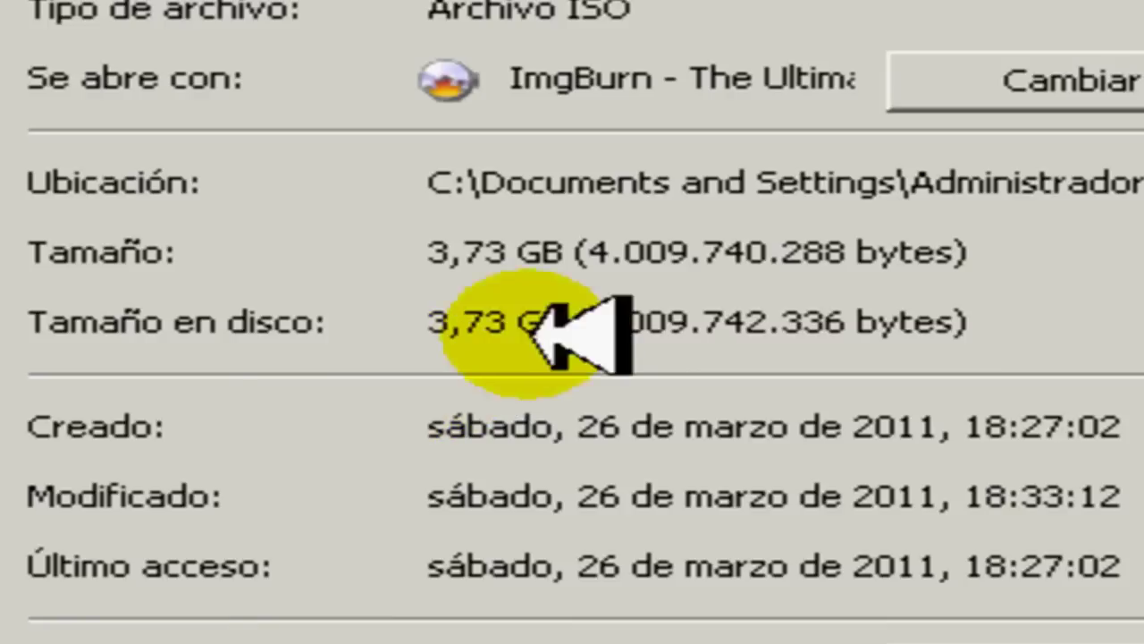
left_click(411, 251)
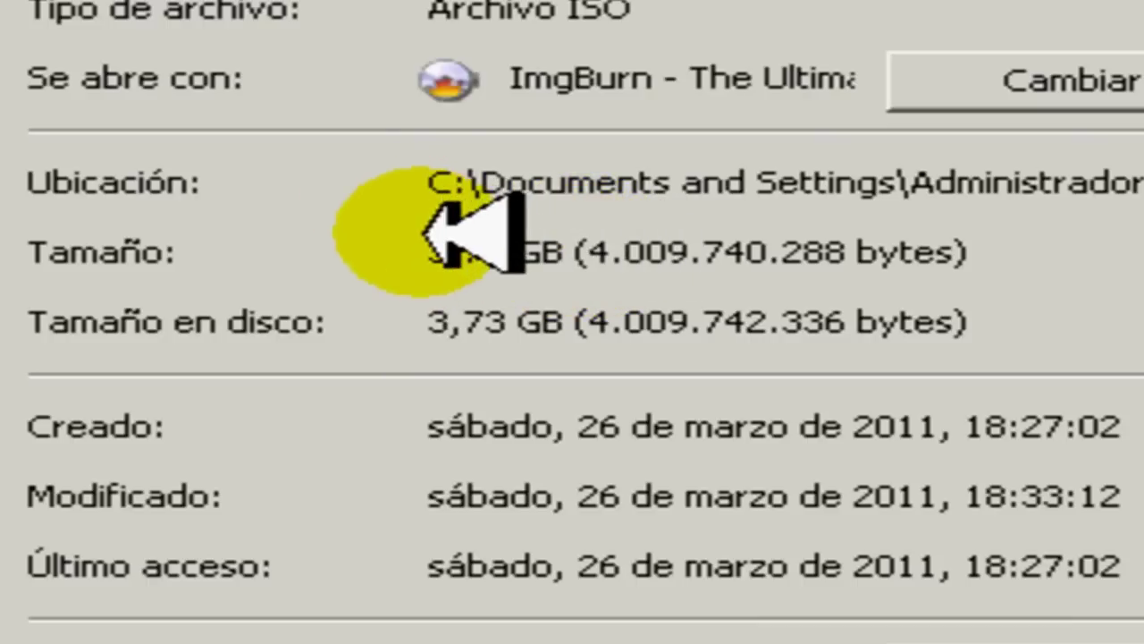
mouse_move(427, 239)
left_mouse_down()
mouse_move(1061, 255)
mouse_move(557, 256)
mouse_move(380, 273)
mouse_move(1034, 256)
mouse_move(408, 243)
left_mouse_up()
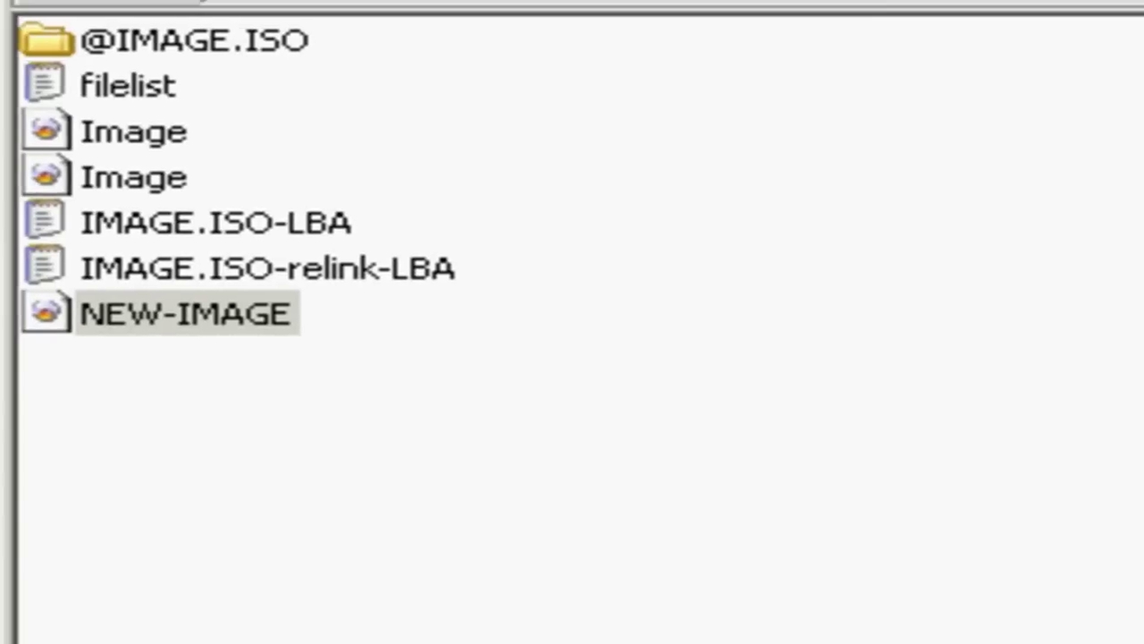
key("Escape")
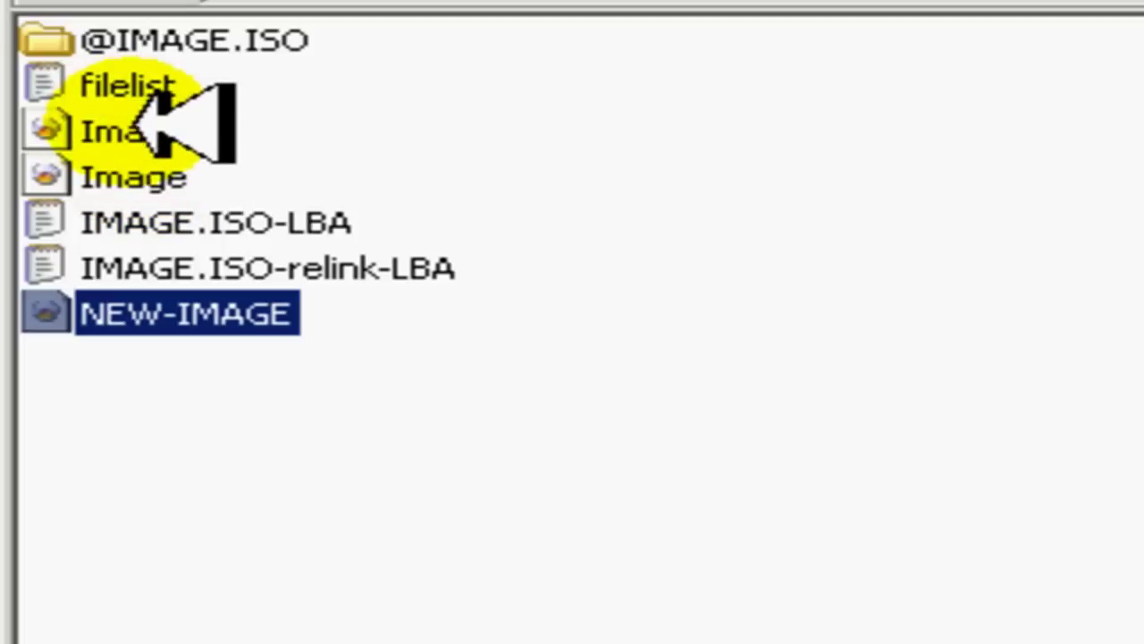
- Open the file properties of the first Image file to check the original ISO's size
left_click(145, 127)
right_click(146, 127)
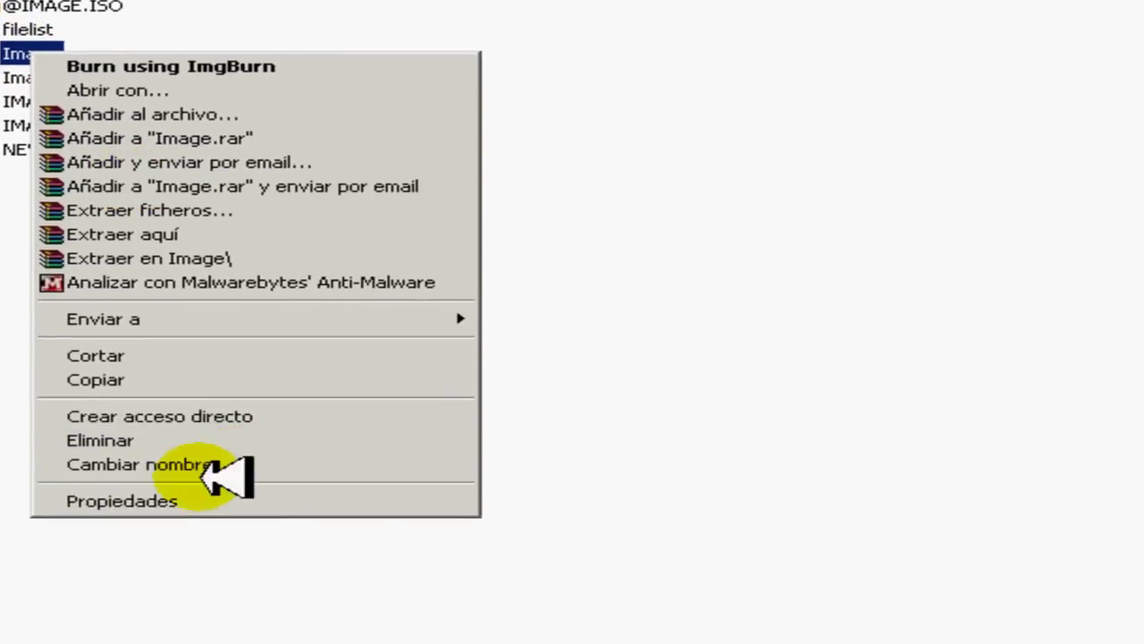
left_click(157, 499)
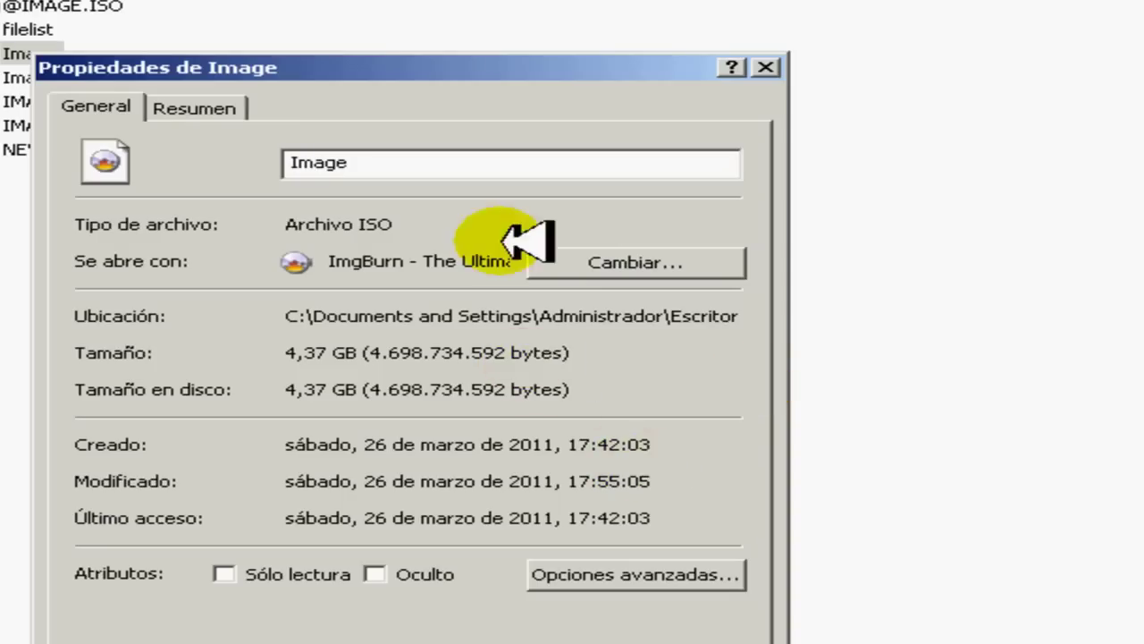
left_click_drag(430, 72, 577, 0)
- Compare the file sizes of NEW-IMAGE and the first Image file in their properties, and close the properties
right_click(31, 150)
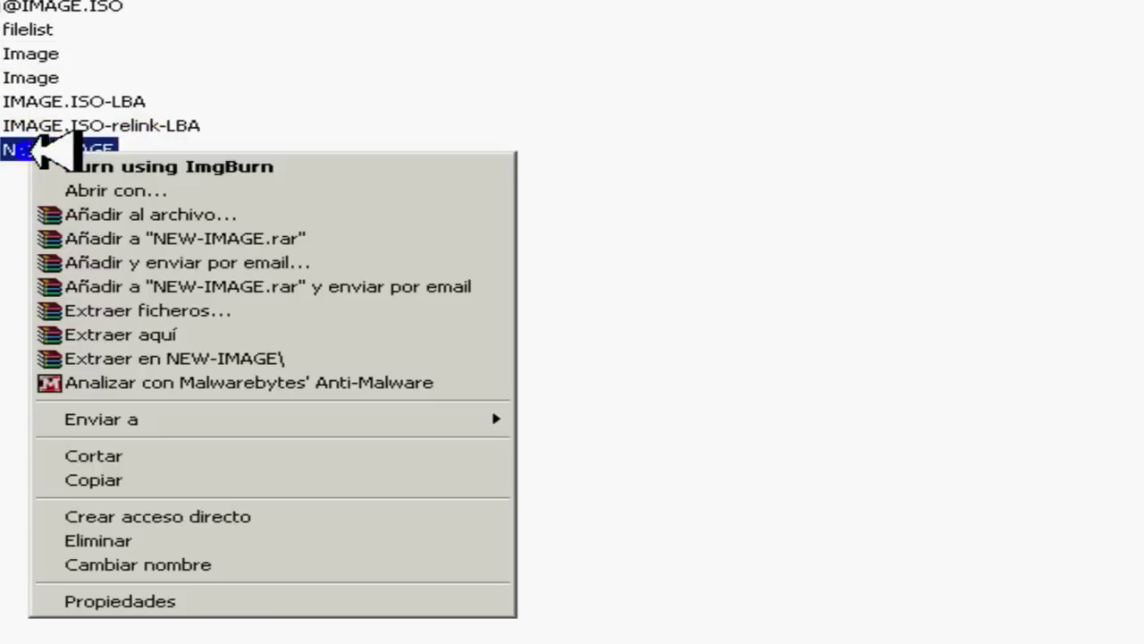
left_click(134, 602)
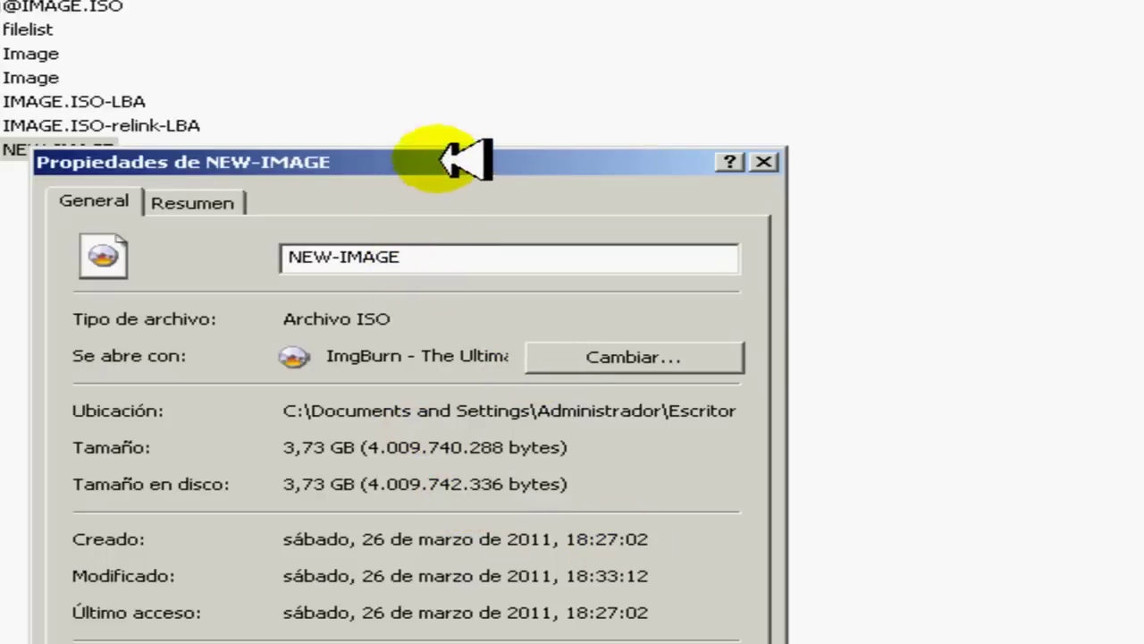
left_click_drag(439, 158, 831, 94)
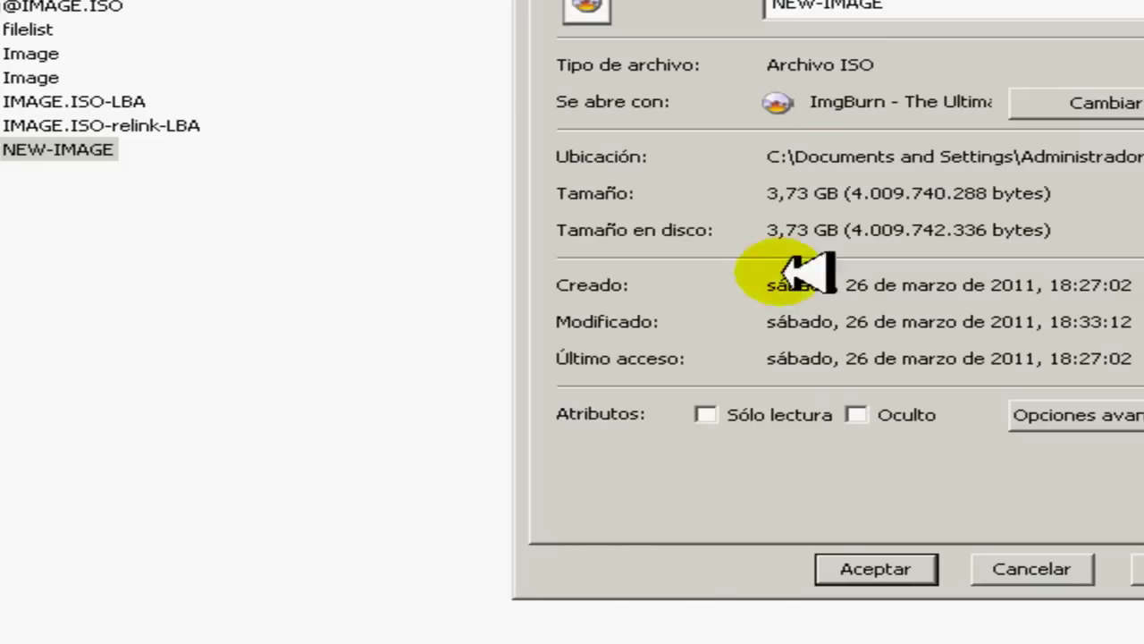
left_click(42, 54)
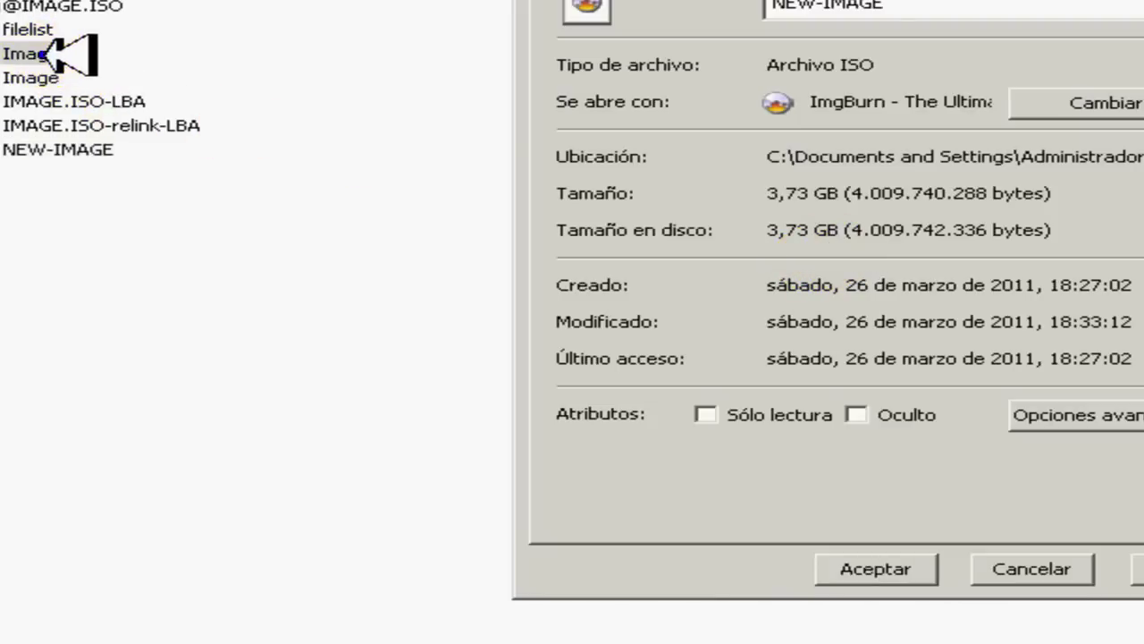
left_click(42, 54)
right_click(42, 53)
left_click(147, 506)
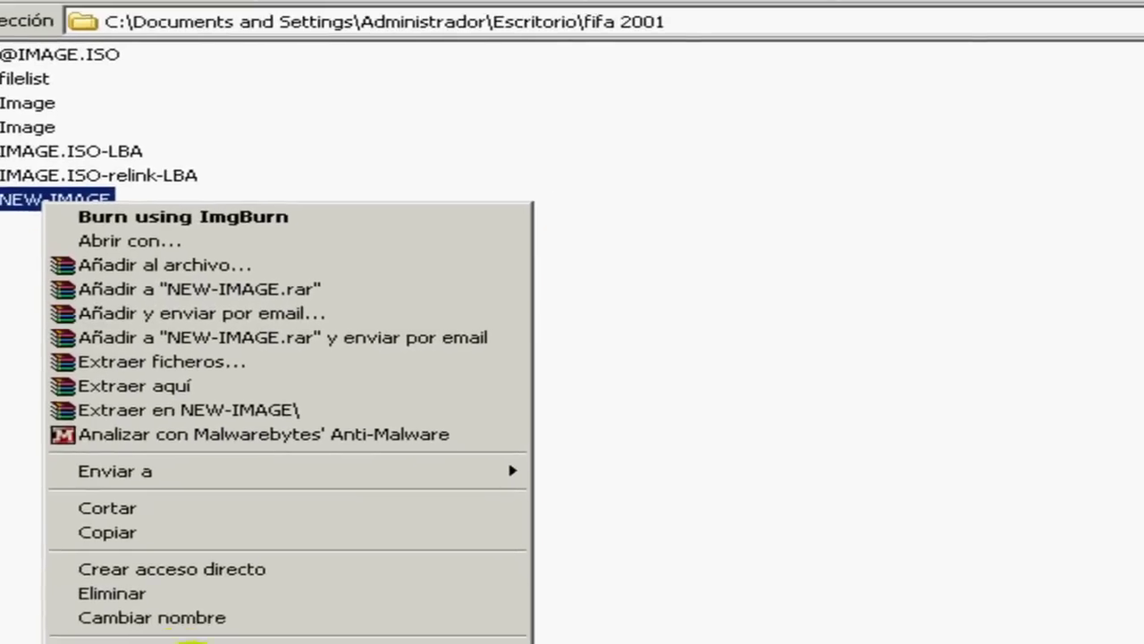
left_click(205, 639)
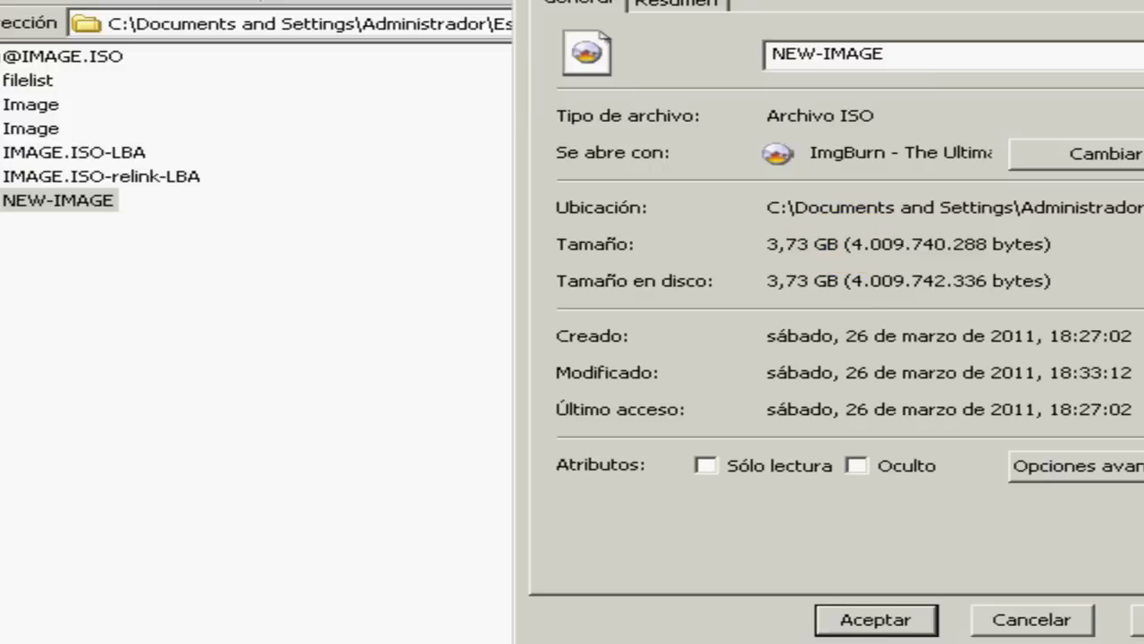
key("Escape")
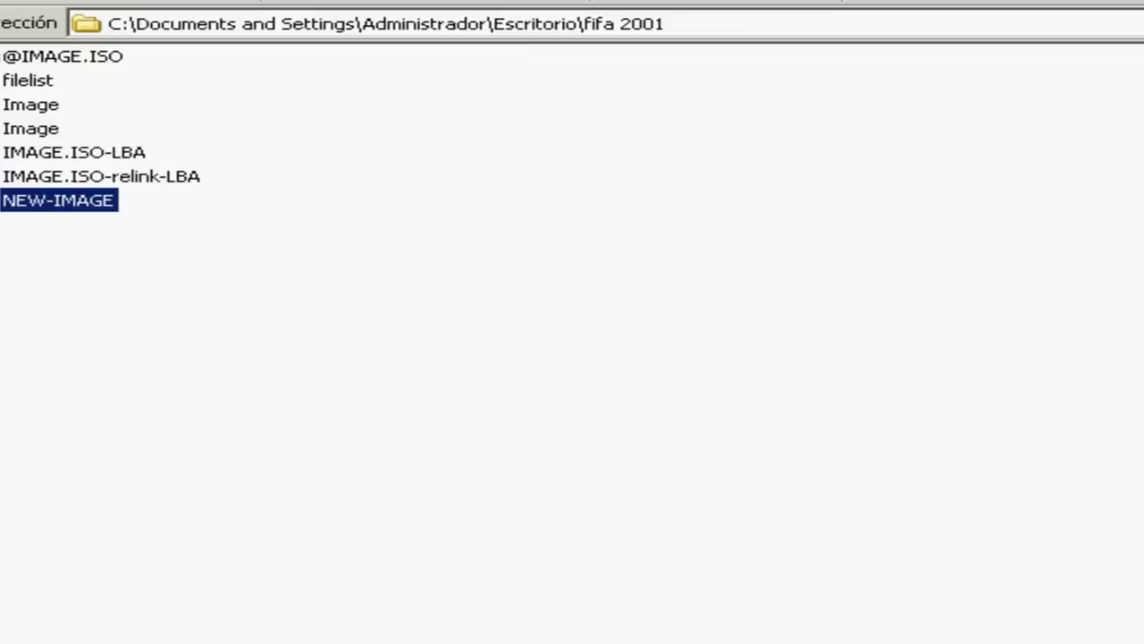